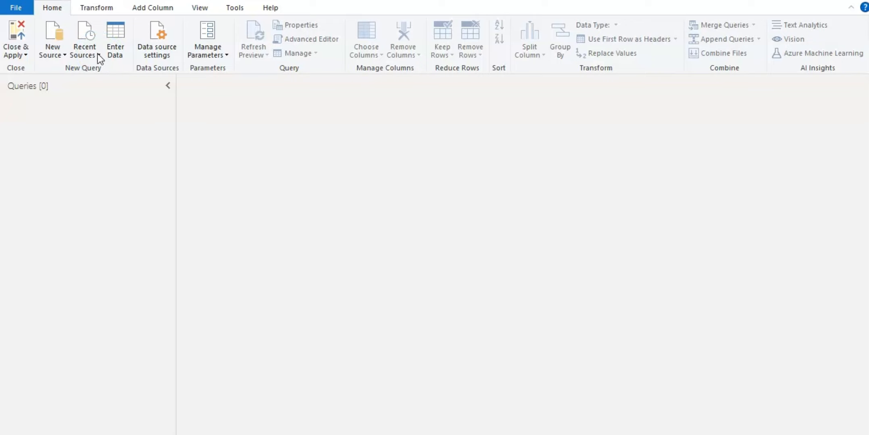
- Connect to the recent source SalespersonPerformance.xlsx and load the SUMMARIZE_Table table
{"action": "left_click", "coordinate": [98, 53]}
{"action": "left_click", "coordinate": [112, 213]}
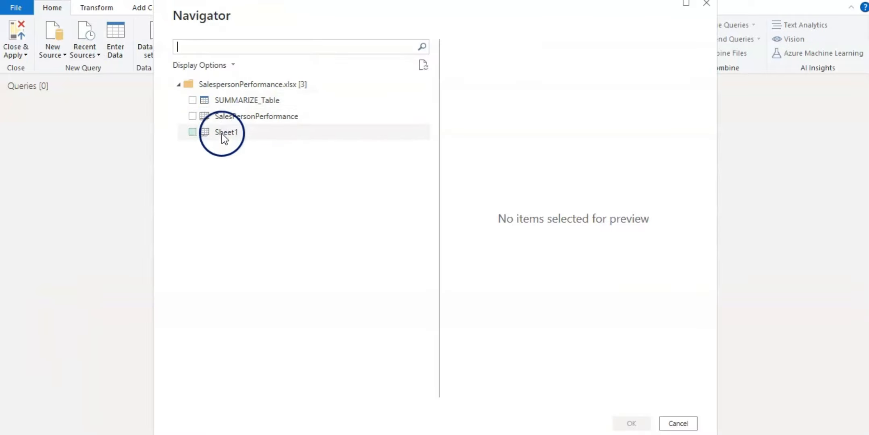
{"action": "left_click", "coordinate": [192, 101]}
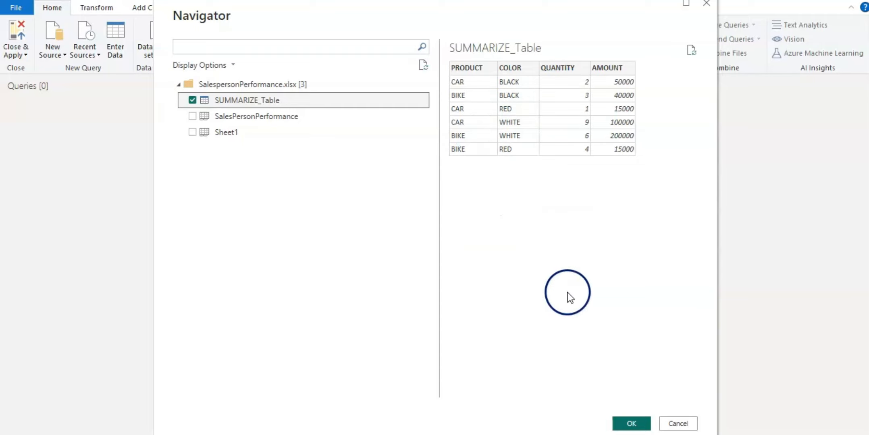
{"action": "left_click", "coordinate": [631, 424]}
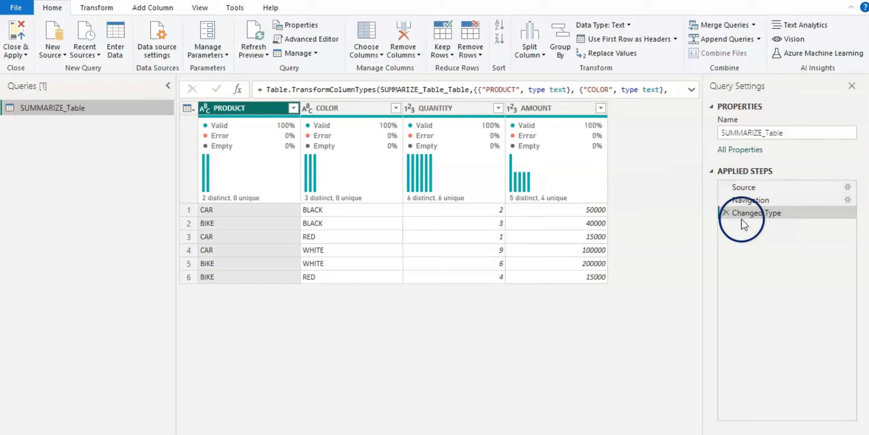
- Inspect the Source, Navigation and Changed Type applied steps, expanding and collapsing the formula bar to read each formula
{"action": "left_click", "coordinate": [740, 187]}
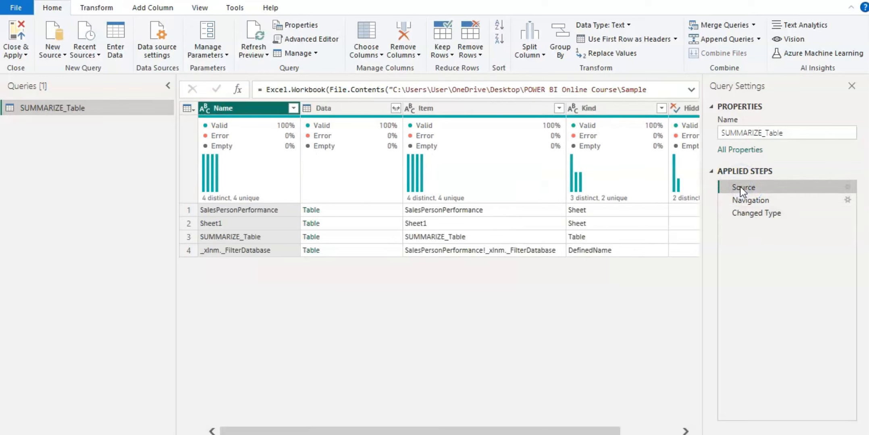
{"action": "left_click", "coordinate": [692, 91]}
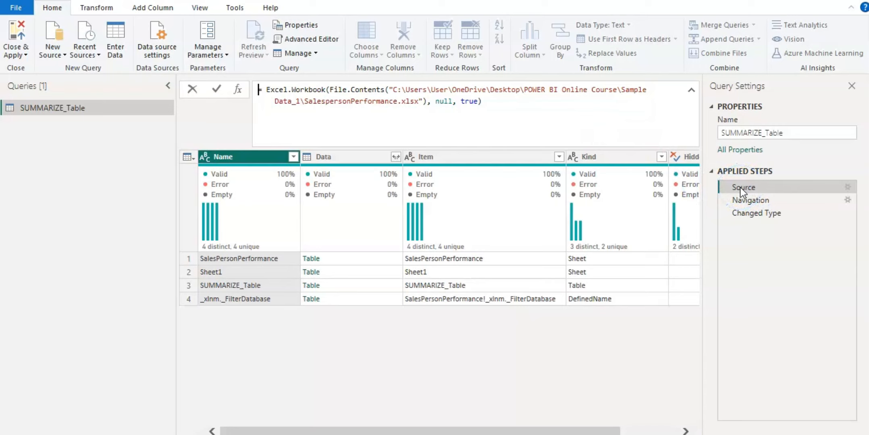
{"action": "left_click", "coordinate": [745, 202]}
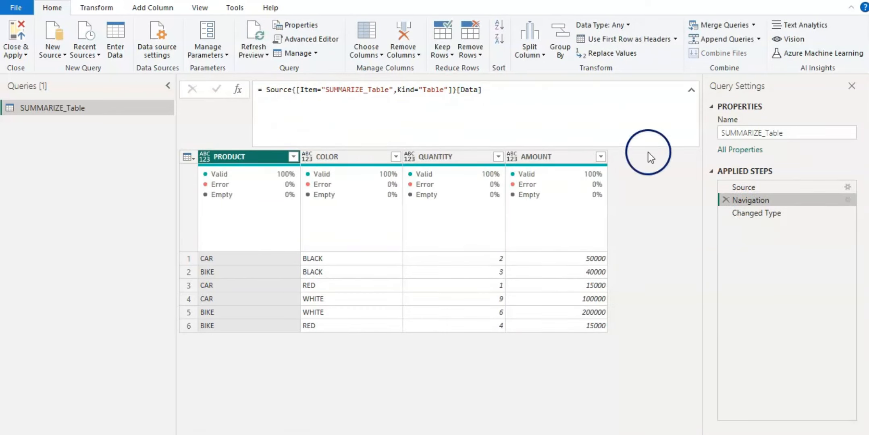
{"action": "left_click", "coordinate": [748, 214]}
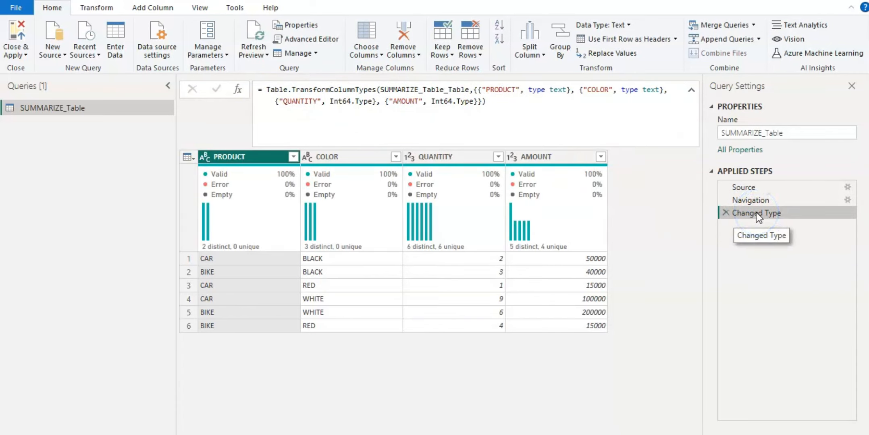
{"action": "left_click", "coordinate": [690, 91]}
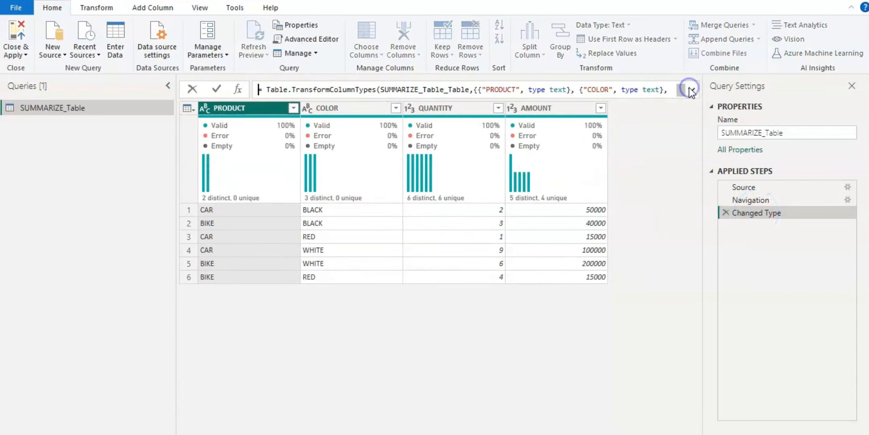
- Rename the Source variable to lowercase source in the Advanced Editor, apply it, and select the Changed Type step
{"action": "left_click", "coordinate": [319, 38]}
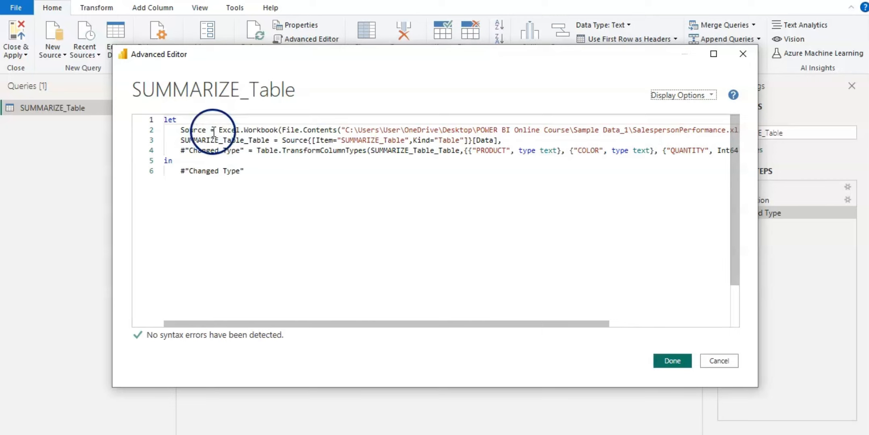
{"action": "double_click", "coordinate": [194, 130]}
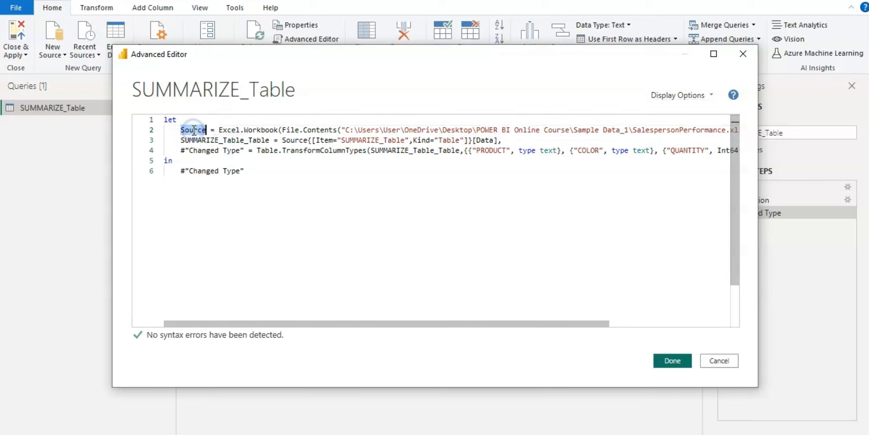
{"action": "type", "text": "source"}
{"action": "left_click", "coordinate": [182, 234]}
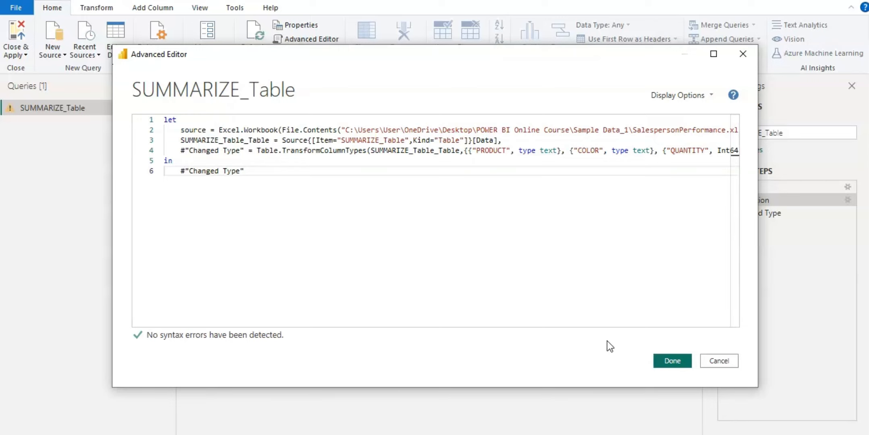
{"action": "left_click", "coordinate": [673, 362]}
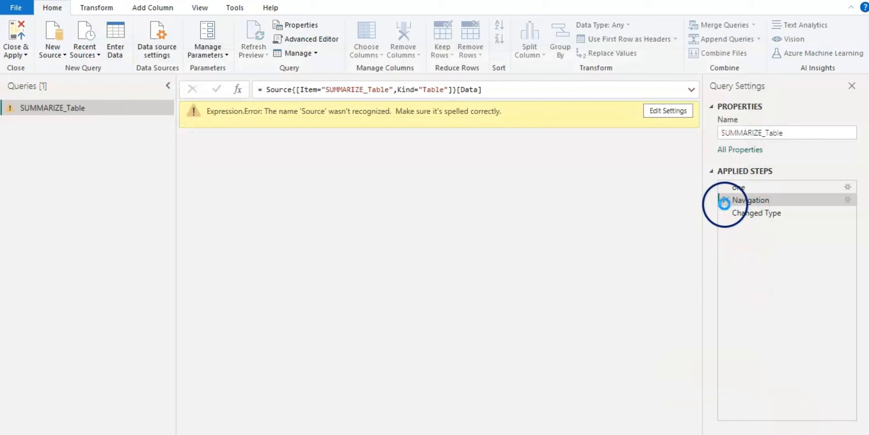
{"action": "left_click", "coordinate": [726, 212]}
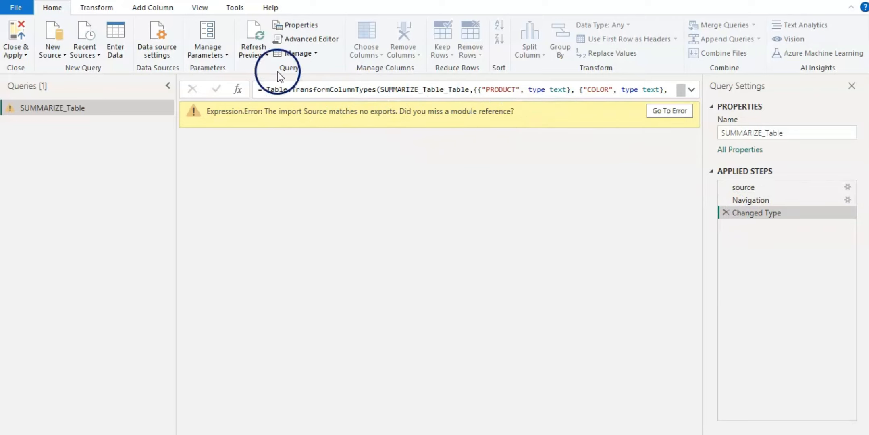
- Restore the variable name Source in the Advanced Editor and apply the change
{"action": "left_click", "coordinate": [293, 40]}
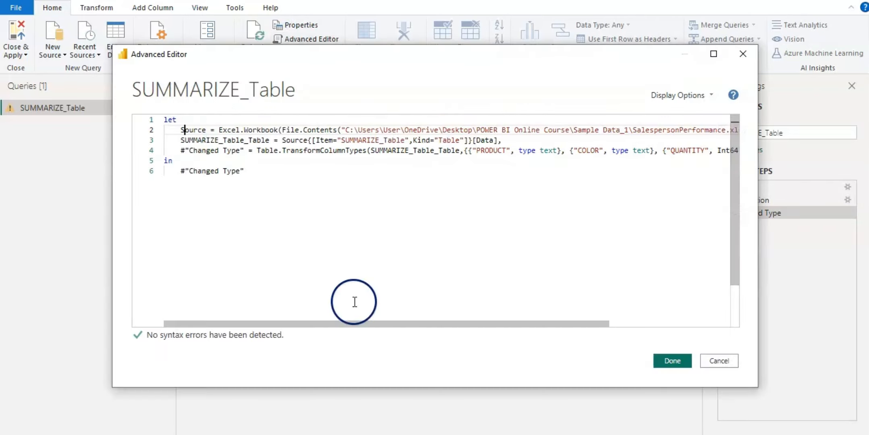
{"action": "left_click", "coordinate": [660, 360]}
- Reopen the Advanced Editor and examine how the Source variable is referenced in the query code
{"action": "left_click", "coordinate": [296, 38]}
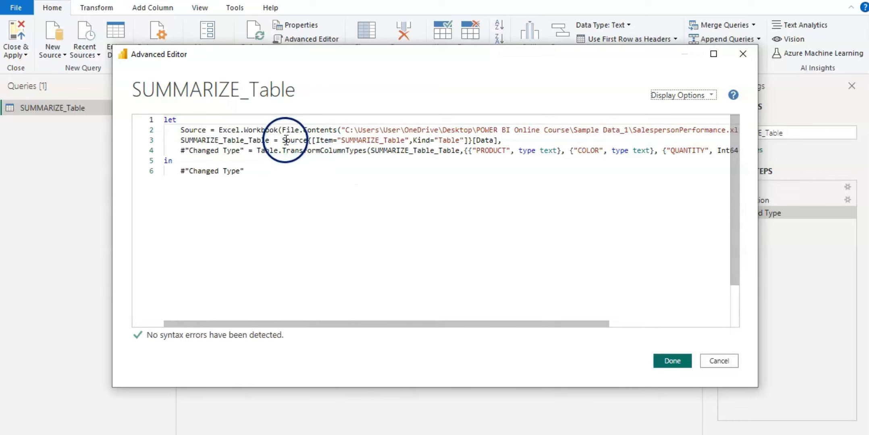
{"action": "left_click", "coordinate": [284, 140]}
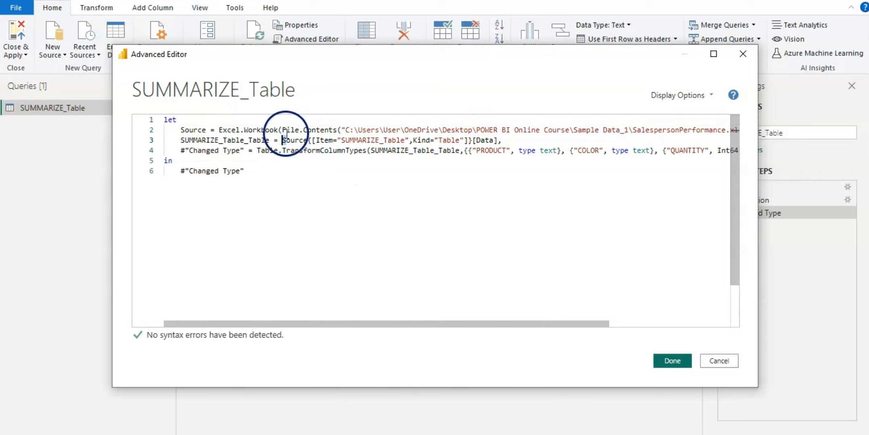
{"action": "left_click", "coordinate": [282, 213]}
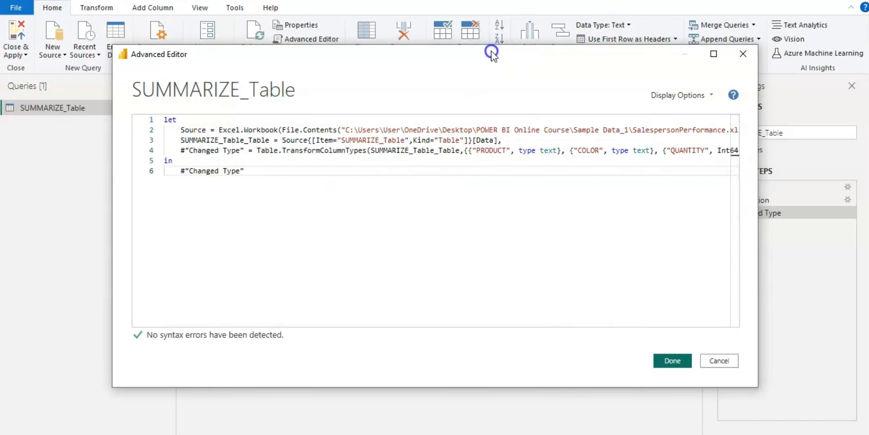
{"action": "left_click_drag", "start_coordinate": [490, 52], "coordinate": [481, 315]}
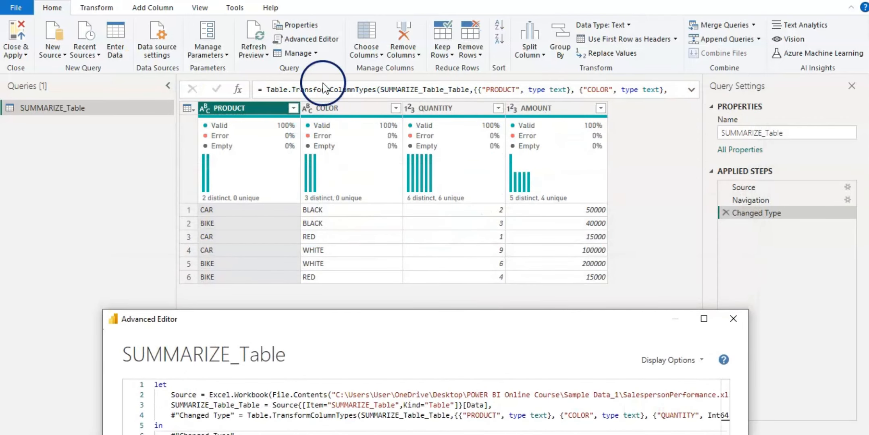
{"action": "left_click_drag", "start_coordinate": [410, 326], "coordinate": [480, 99]}
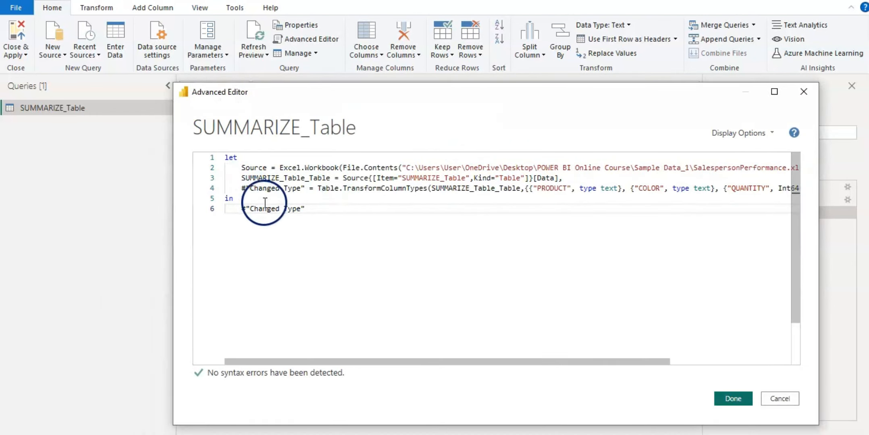
{"action": "left_click", "coordinate": [314, 212]}
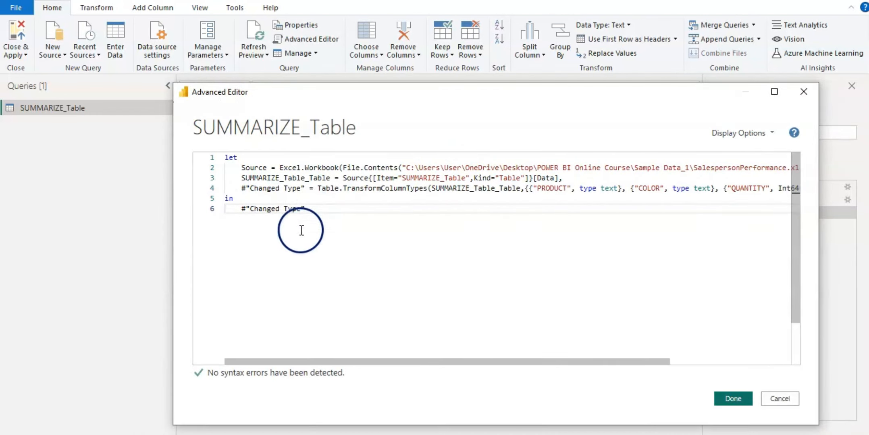
{"action": "left_click", "coordinate": [242, 178]}
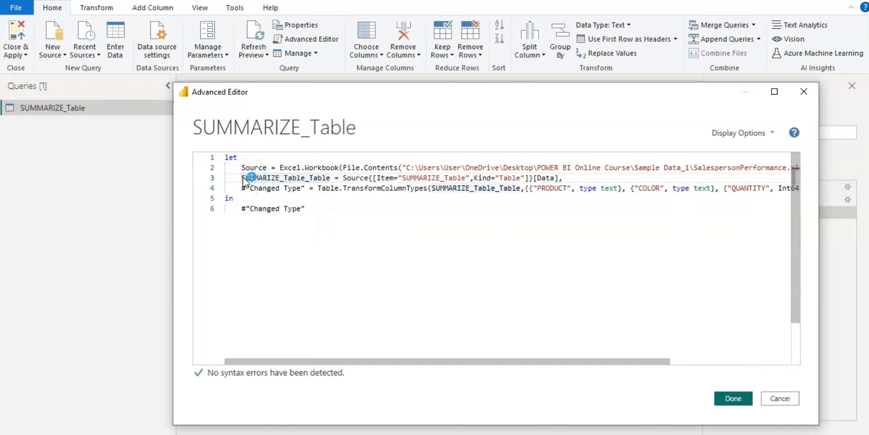
{"action": "type", "text": "//"}
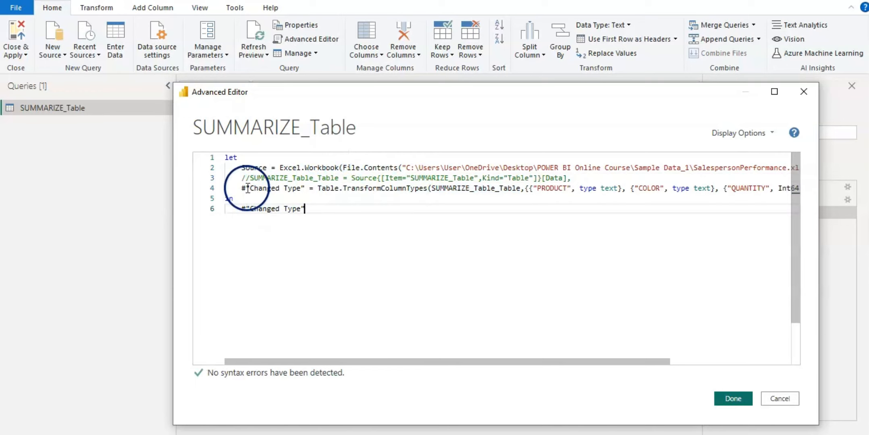
{"action": "key", "text": "BackSpace"}
{"action": "key", "text": "BackSpace"}
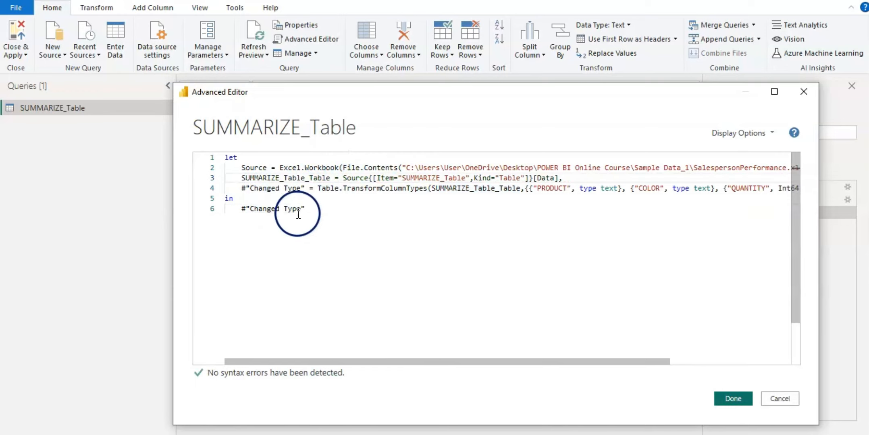
- Comment out the #"Changed Type" output line and add Source as the value the query returns
{"action": "left_click", "coordinate": [244, 210]}
{"action": "type", "text": "//"}
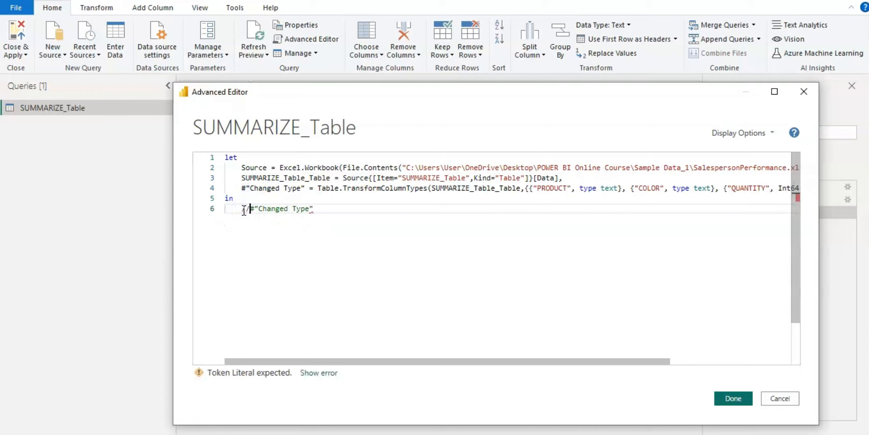
{"action": "left_click", "coordinate": [321, 209]}
{"action": "key", "text": "Return"}
{"action": "type", "text": "Sourc"}
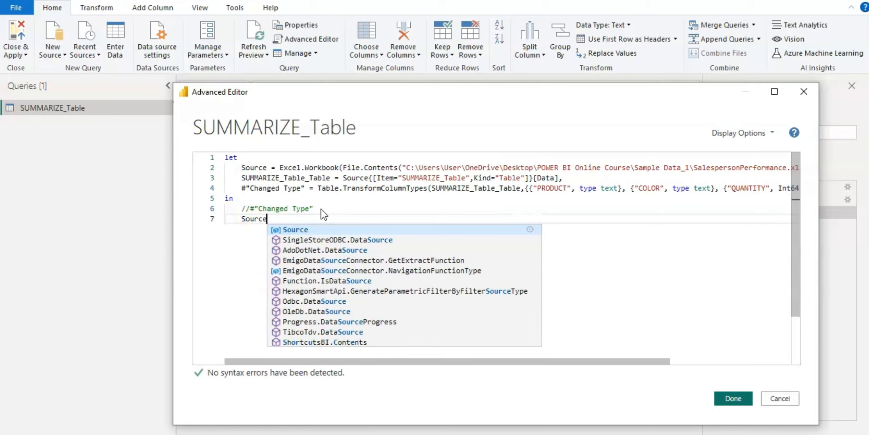
{"action": "type", "text": "e"}
{"action": "left_click", "coordinate": [292, 235]}
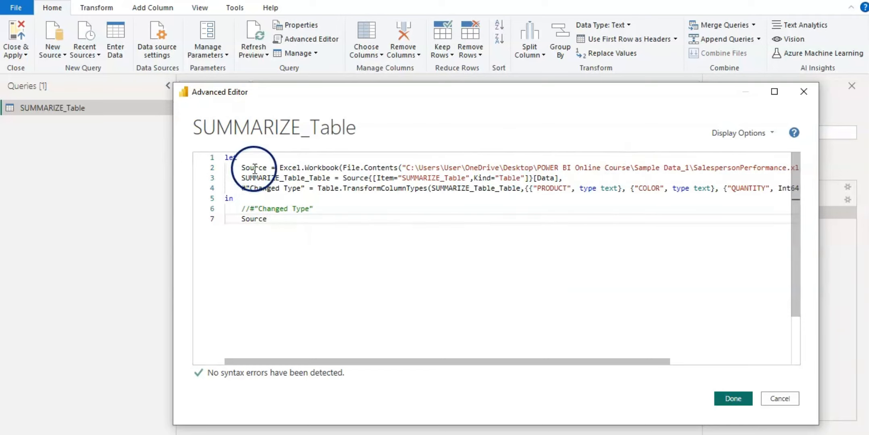
- Widen the Advanced Editor window to view the full code lines, then apply the edited query
{"action": "mouse_move", "coordinate": [287, 169]}
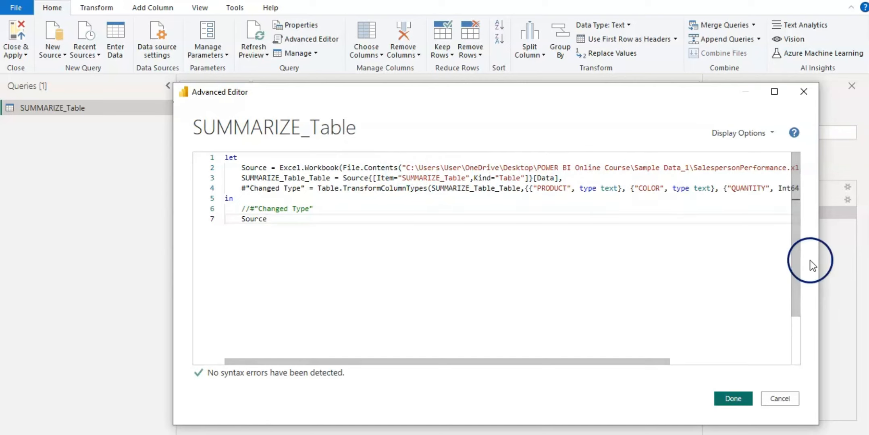
{"action": "left_click_drag", "start_coordinate": [820, 257], "coordinate": [866, 202]}
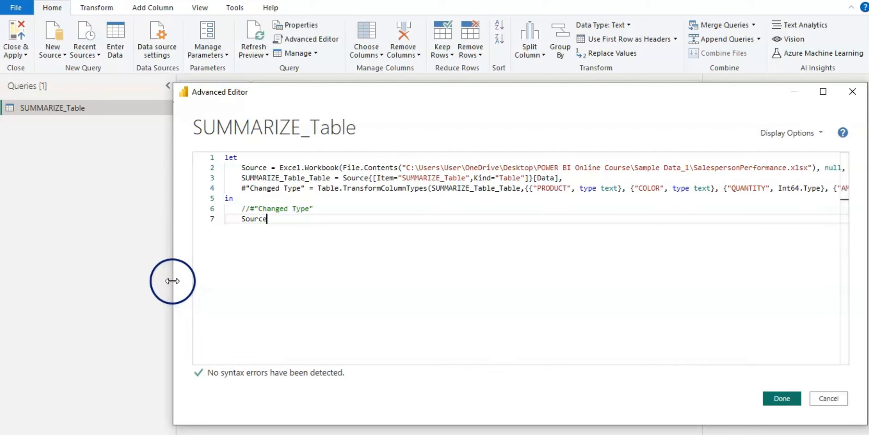
{"action": "left_click_drag", "start_coordinate": [173, 274], "coordinate": [25, 274]}
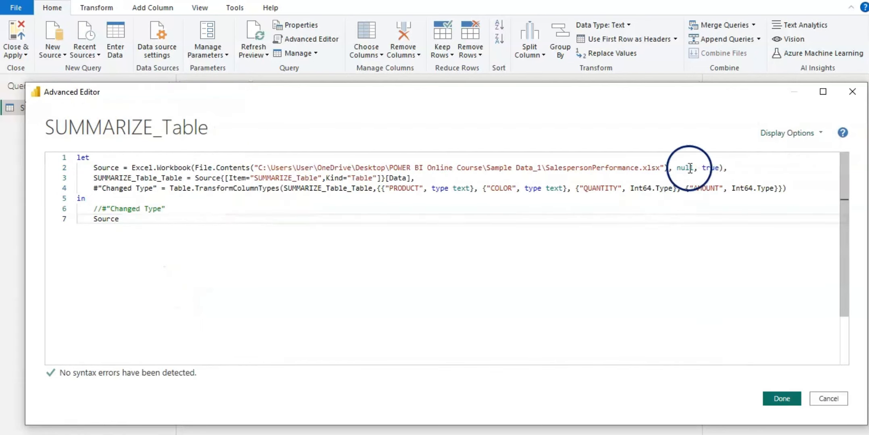
{"action": "left_click", "coordinate": [821, 134]}
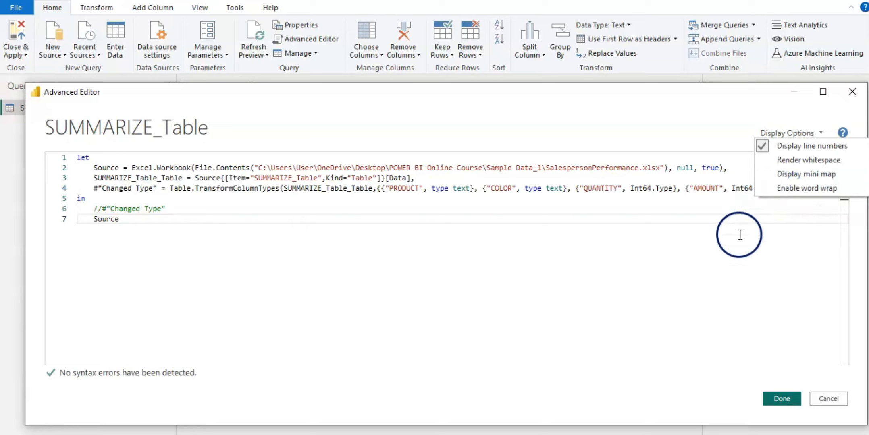
{"action": "left_click", "coordinate": [717, 259]}
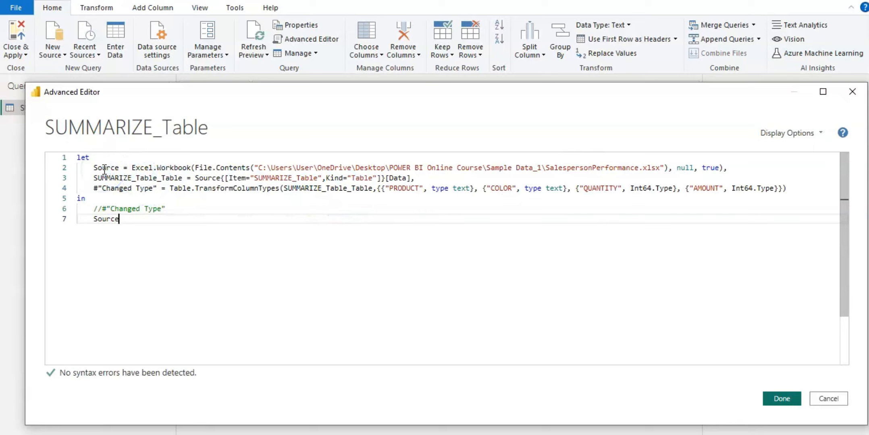
{"action": "mouse_move", "coordinate": [164, 171]}
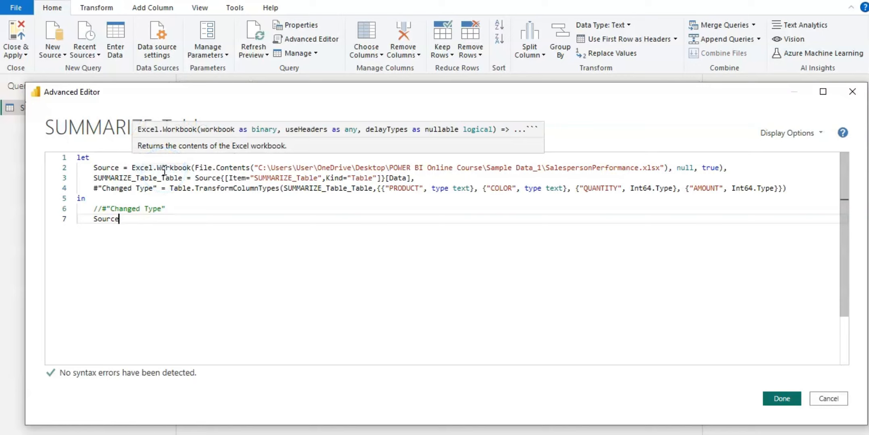
{"action": "mouse_move", "coordinate": [207, 170]}
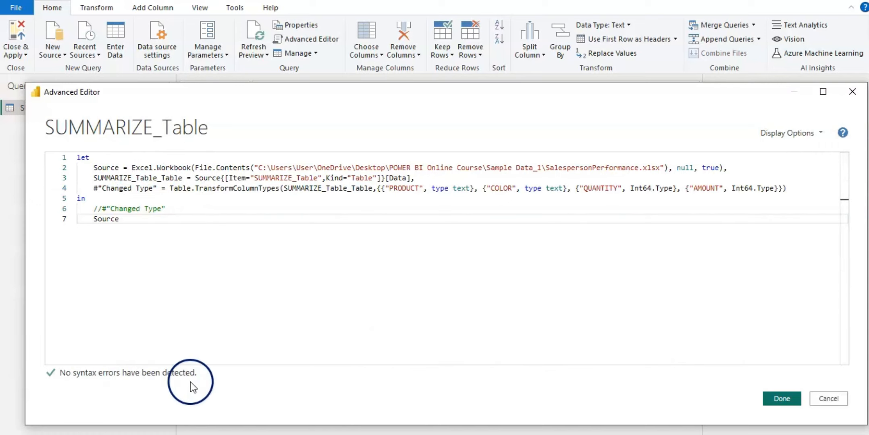
{"action": "left_click", "coordinate": [782, 398]}
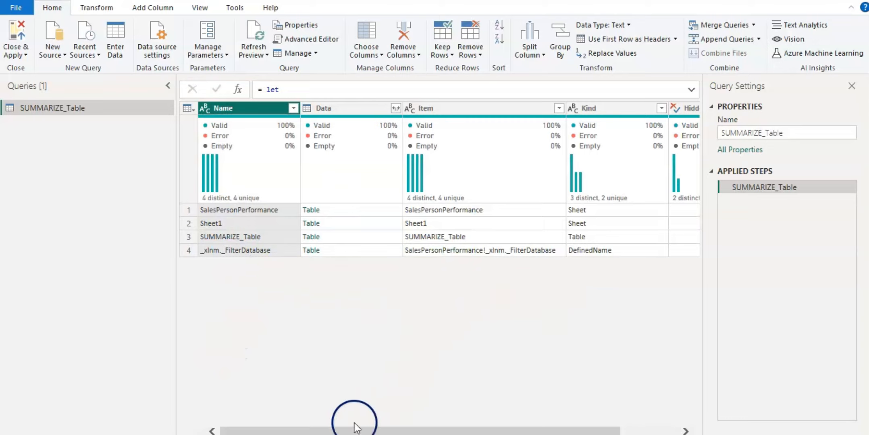
{"action": "mouse_move", "coordinate": [338, 434]}
{"action": "left_mouse_down"}
{"action": "mouse_move", "coordinate": [438, 417]}
{"action": "mouse_move", "coordinate": [339, 434]}
{"action": "left_mouse_up"}
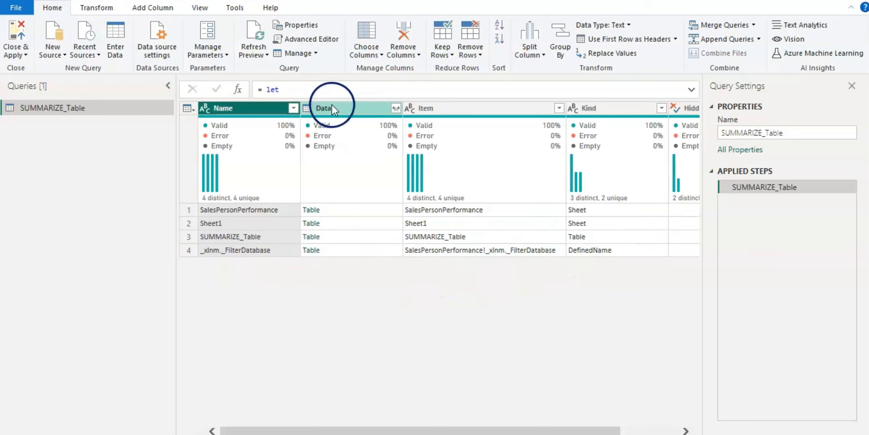
- Reopen the Advanced Editor, make the query return SUMMARIZE_Table_Table instead of Source, and apply the change
{"action": "left_click", "coordinate": [325, 40]}
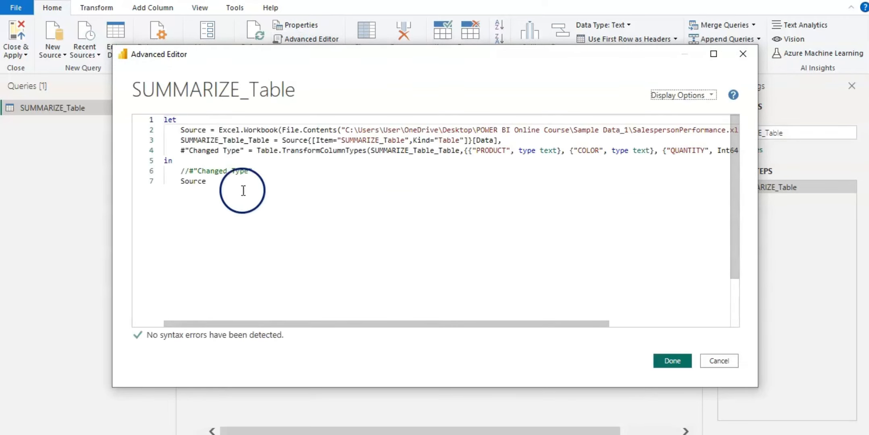
{"action": "left_click", "coordinate": [216, 180]}
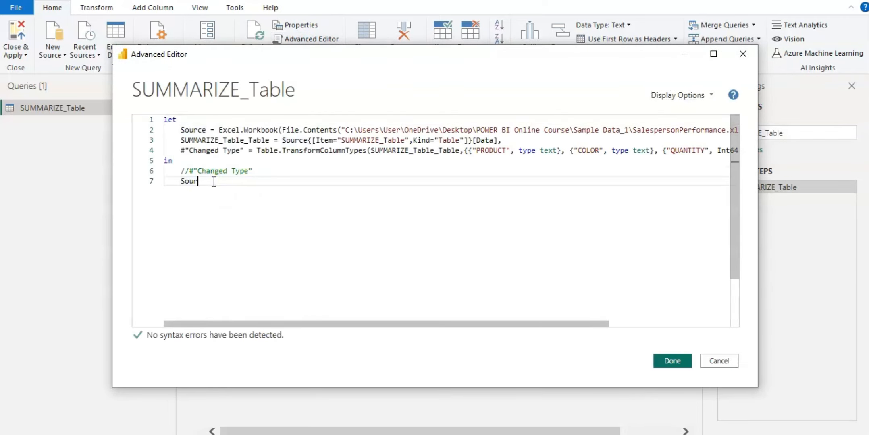
{"action": "key", "text": "BackSpace"}
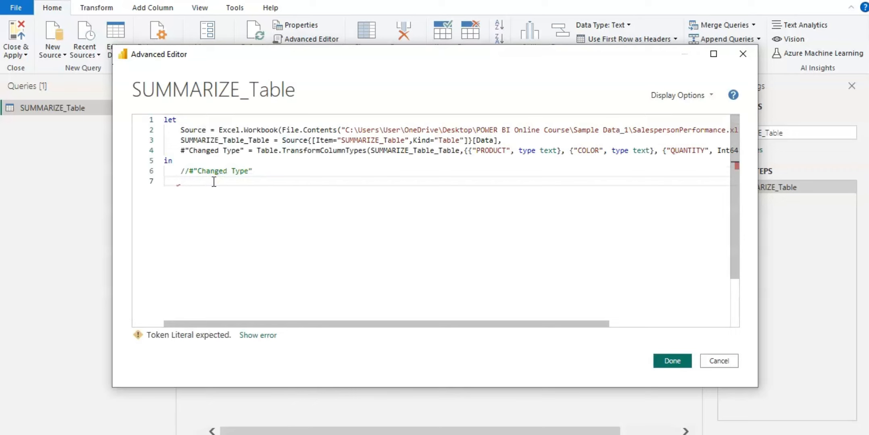
{"action": "left_click", "coordinate": [181, 141]}
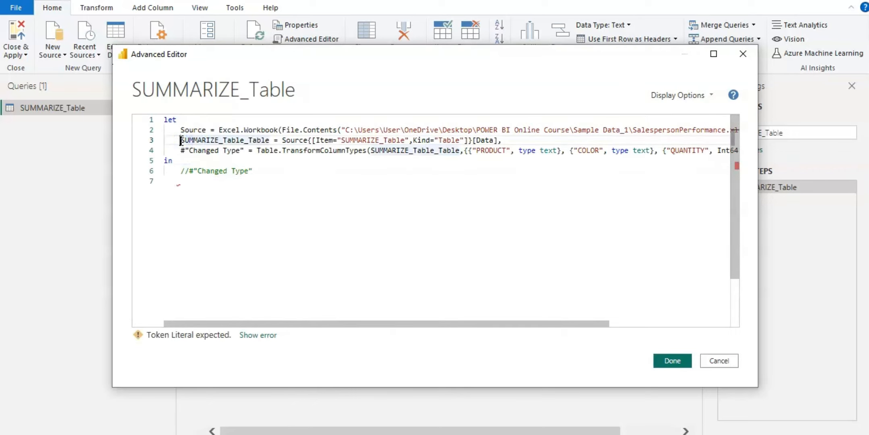
{"action": "left_click_drag", "start_coordinate": [181, 140], "coordinate": [182, 140]}
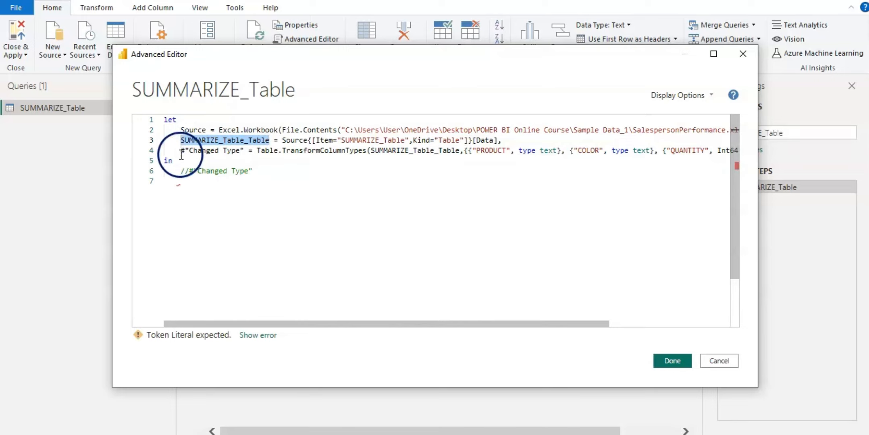
{"action": "mouse_move", "coordinate": [182, 185]}
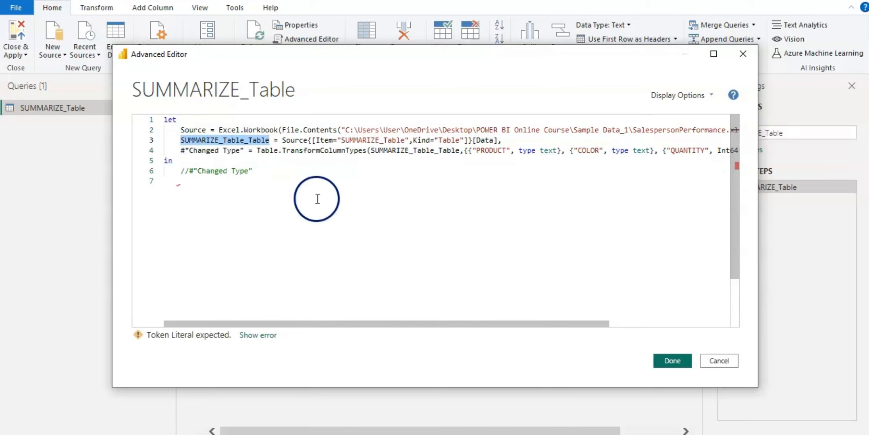
{"action": "left_click", "coordinate": [263, 180]}
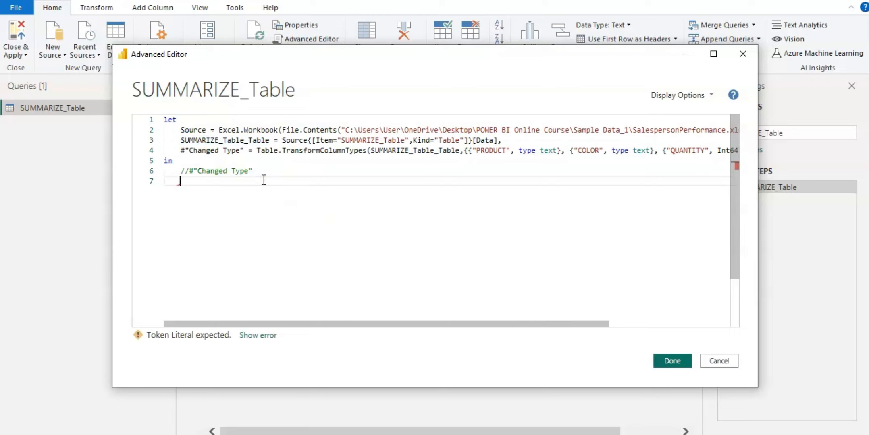
{"action": "type", "text": "SUMMARIZE_Table_Table"}
{"action": "left_click", "coordinate": [296, 247]}
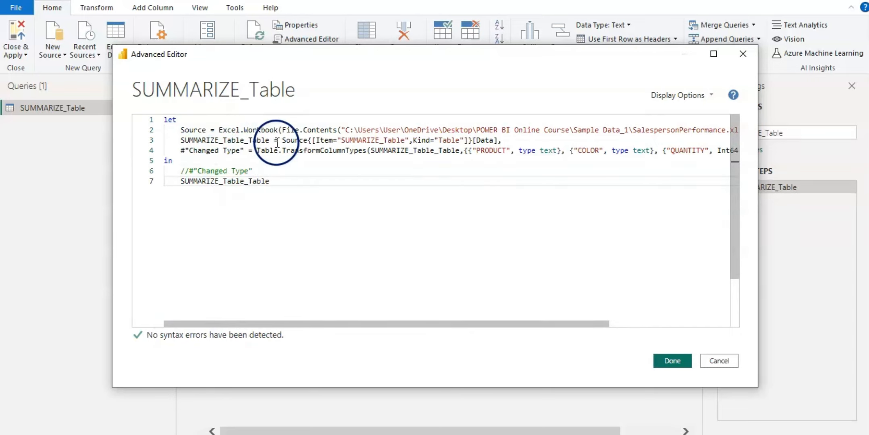
{"action": "mouse_move", "coordinate": [294, 143]}
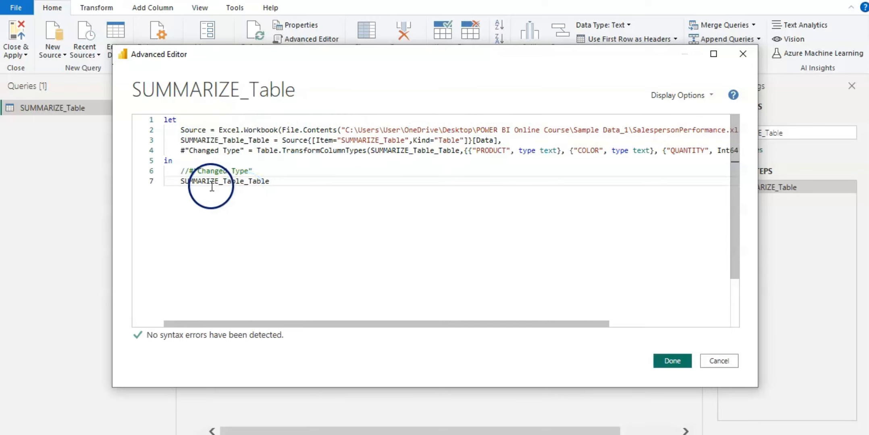
{"action": "mouse_move", "coordinate": [270, 183]}
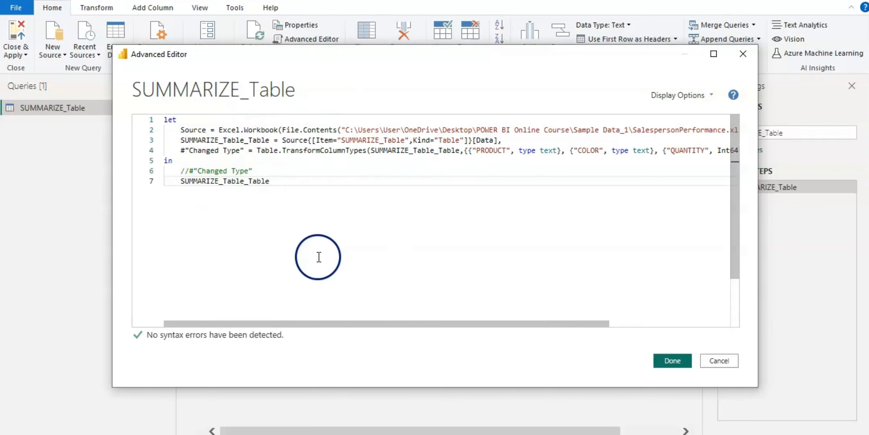
{"action": "left_click", "coordinate": [669, 369]}
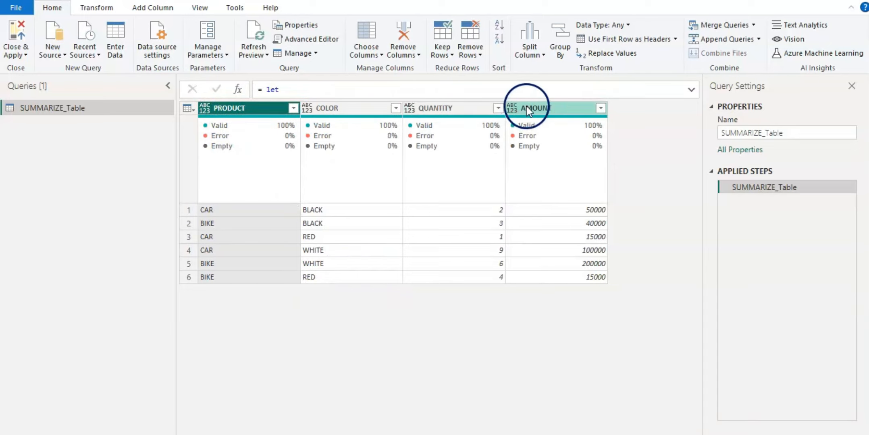
- Reopen the Advanced Editor, remove the SUMMARIZE_Table_Table output line and uncomment #"Changed Type" as the returned step
{"action": "left_click", "coordinate": [317, 39]}
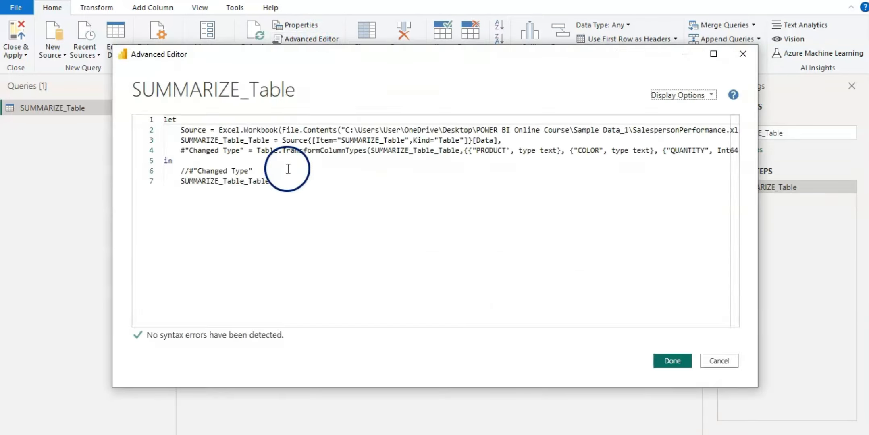
{"action": "left_click", "coordinate": [270, 182]}
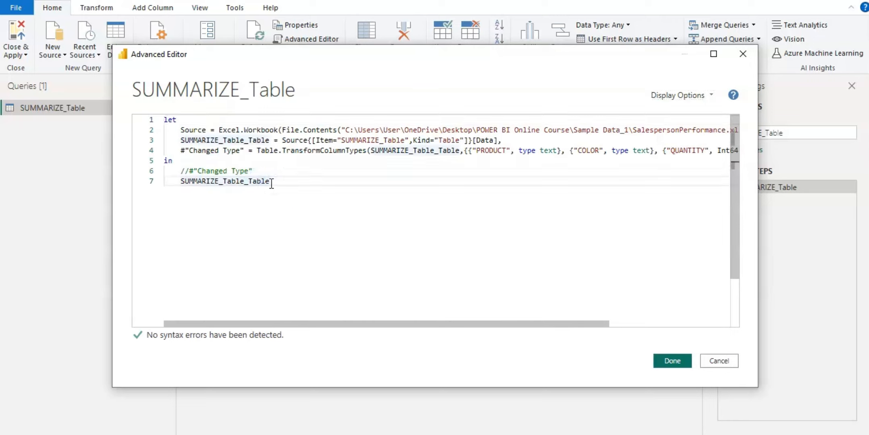
{"action": "key", "text": "BackSpace"}
{"action": "key", "text": "BackSpace"}
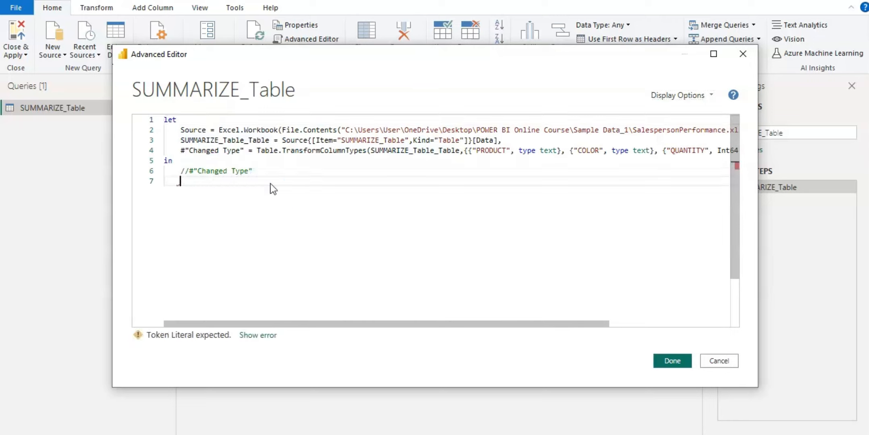
{"action": "left_click", "coordinate": [194, 168]}
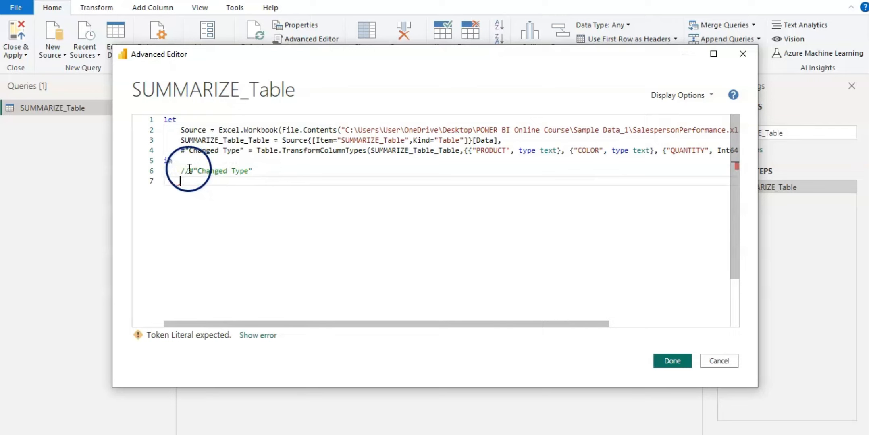
{"action": "left_click", "coordinate": [189, 169]}
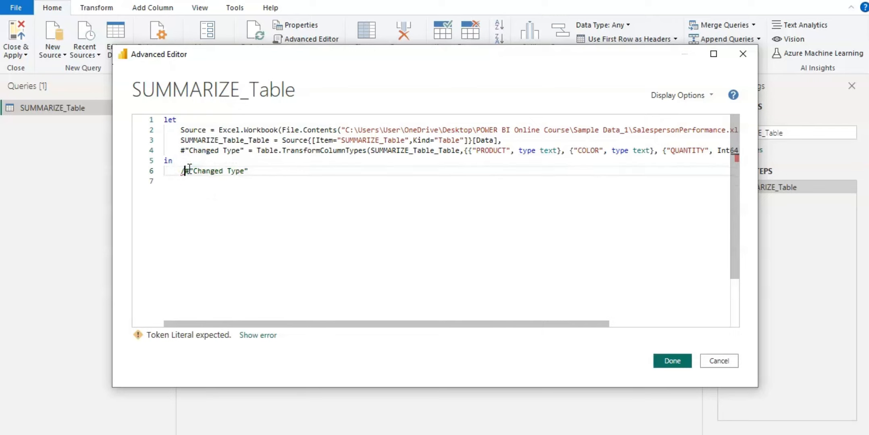
{"action": "key", "text": "BackSpace"}
{"action": "key", "text": "Down"}
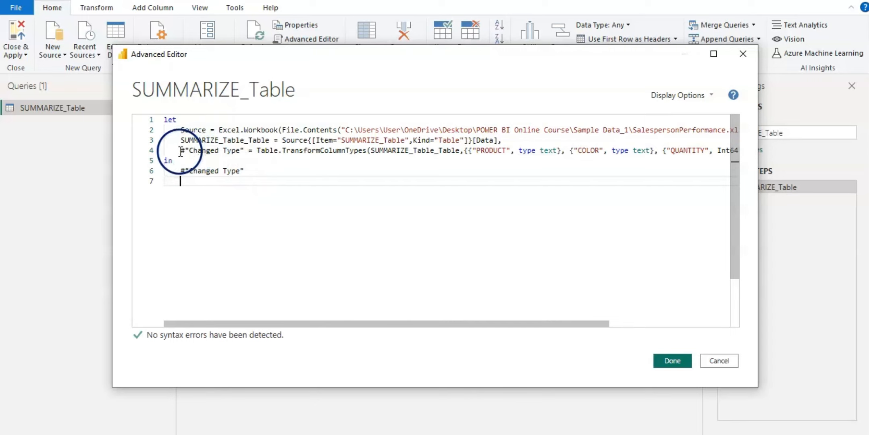
- Examine the #"Changed Type" line's Table.TransformColumnTypes code and column types across its full width, then apply the query
{"action": "left_click_drag", "start_coordinate": [181, 152], "coordinate": [199, 151]}
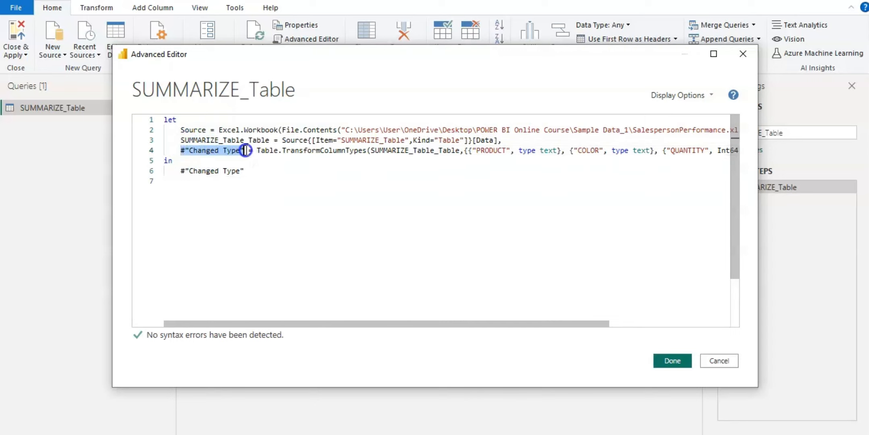
{"action": "left_click", "coordinate": [259, 150]}
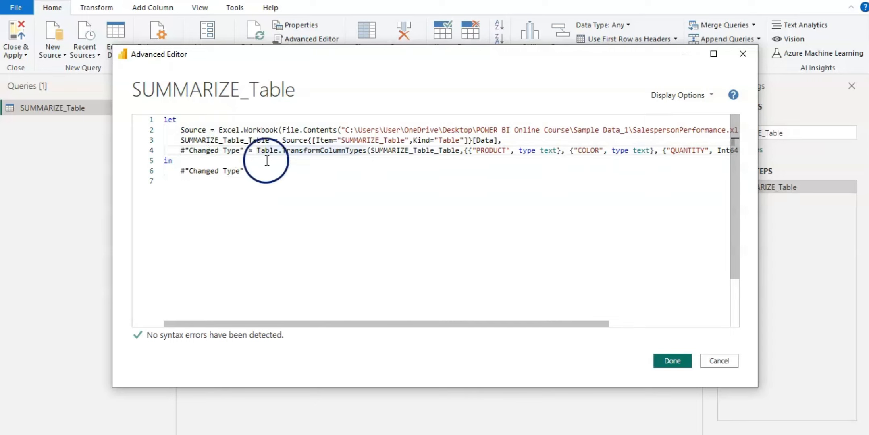
{"action": "left_click_drag", "start_coordinate": [274, 158], "coordinate": [367, 154]}
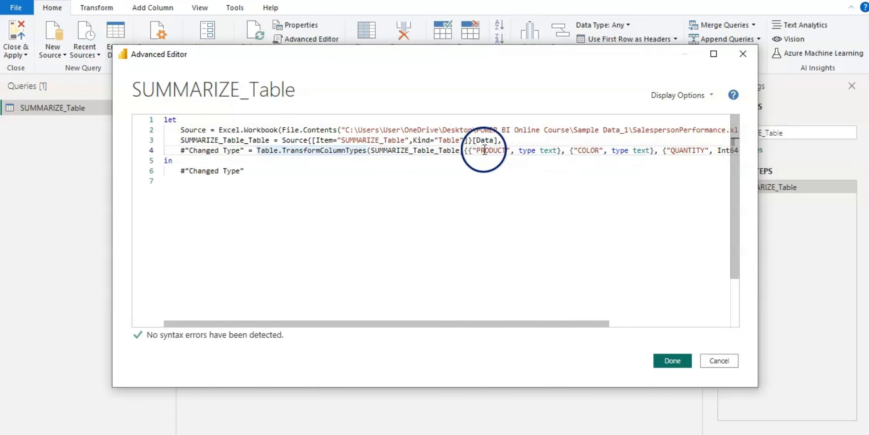
{"action": "double_click", "coordinate": [526, 151]}
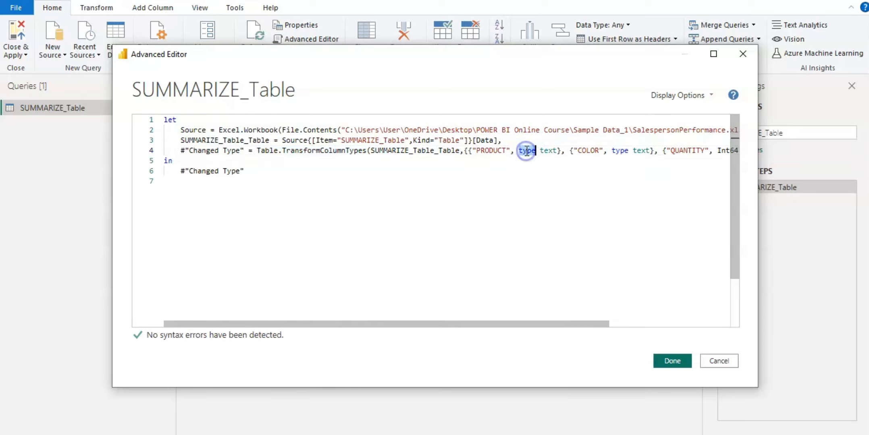
{"action": "left_click", "coordinate": [529, 169]}
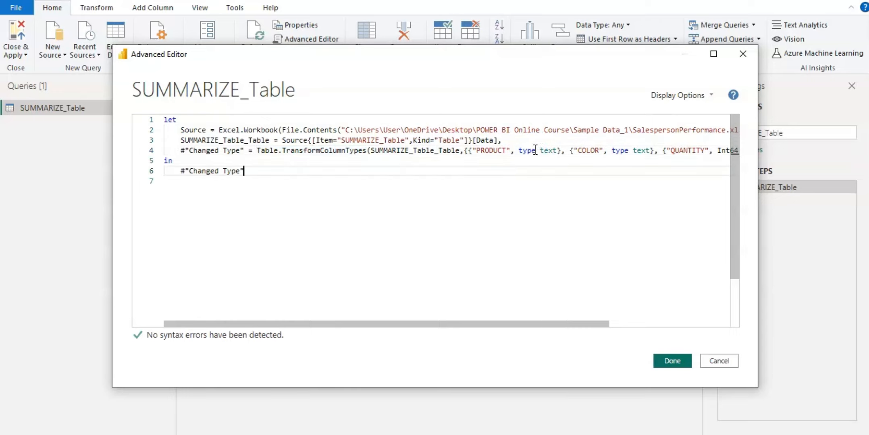
{"action": "left_click", "coordinate": [530, 151]}
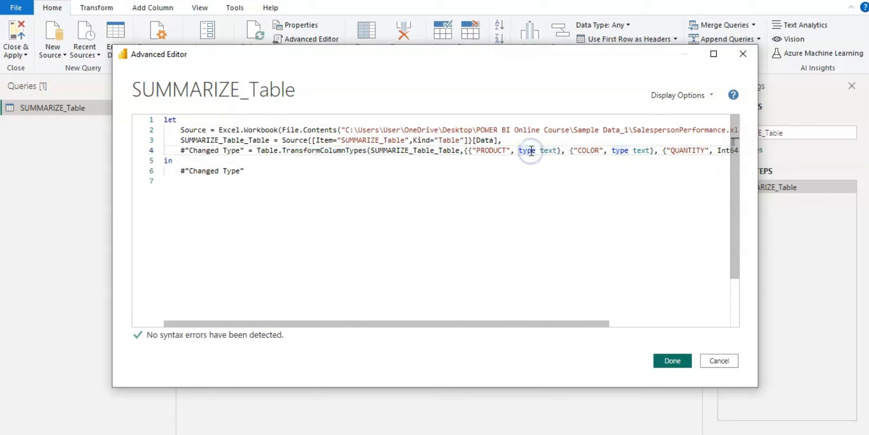
{"action": "left_click", "coordinate": [532, 167]}
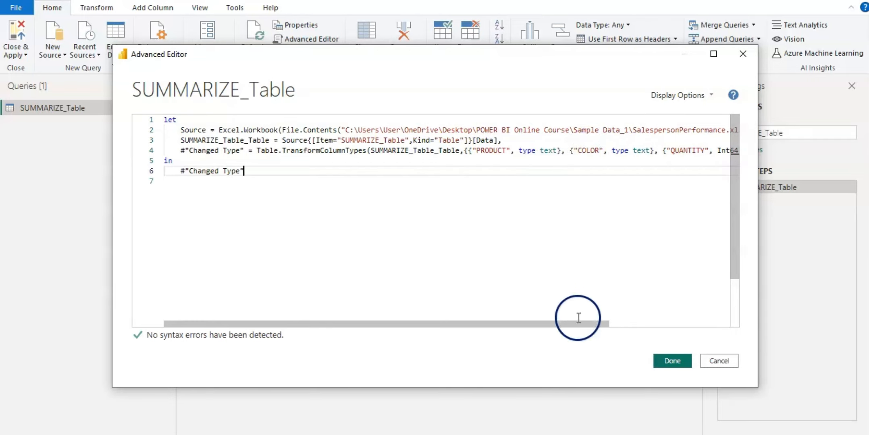
{"action": "left_click_drag", "start_coordinate": [578, 324], "coordinate": [701, 324]}
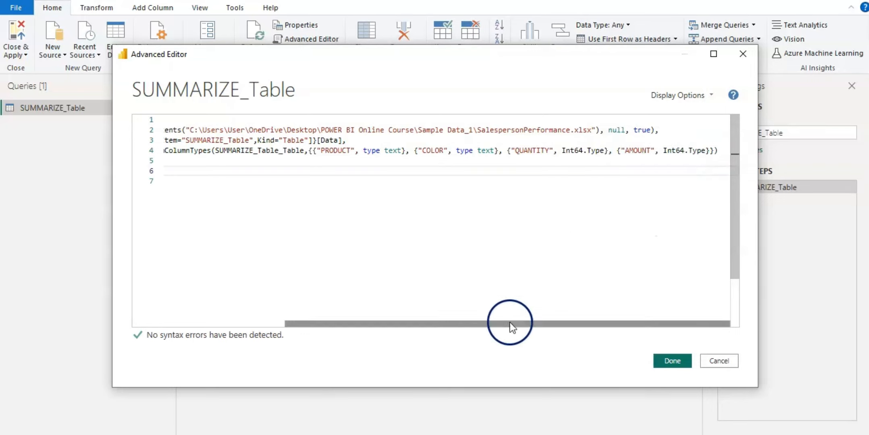
{"action": "left_click_drag", "start_coordinate": [505, 327], "coordinate": [302, 328]}
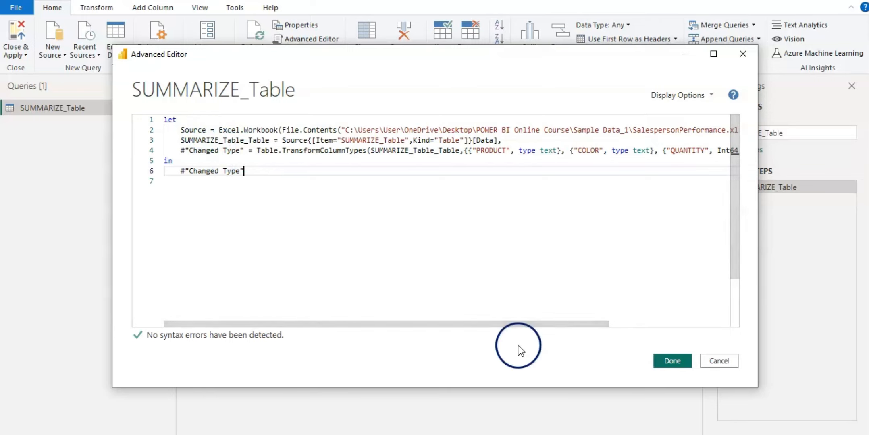
{"action": "left_click", "coordinate": [673, 361]}
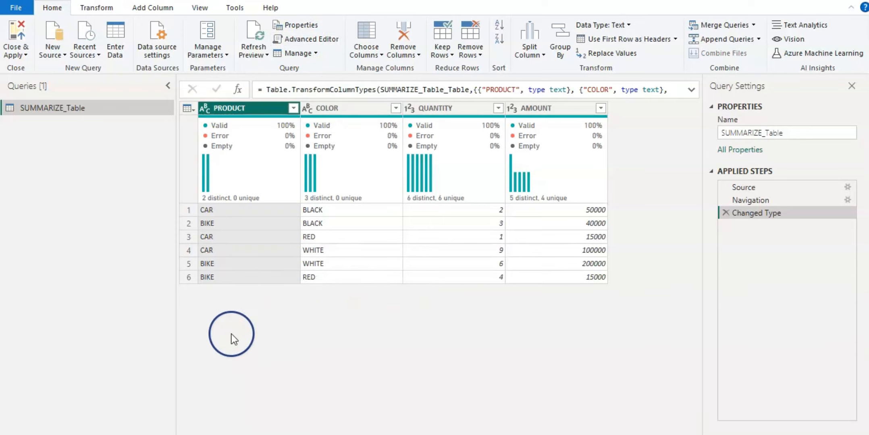
- Create a new blank query and open it in the Advanced Editor
{"action": "left_click", "coordinate": [64, 55]}
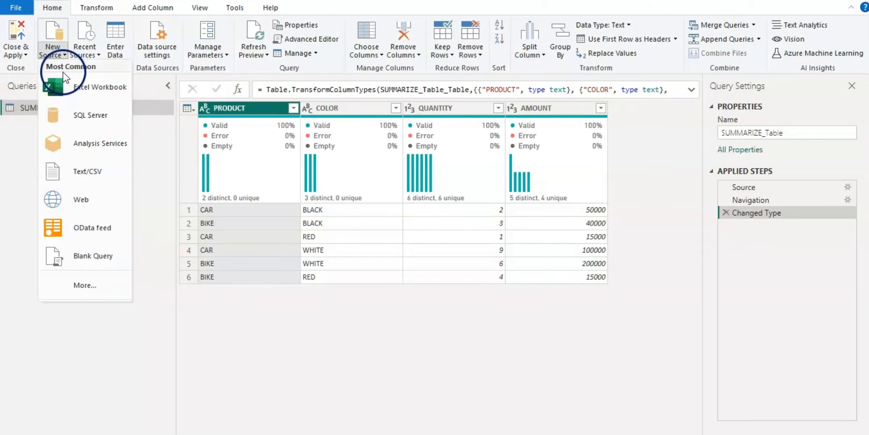
{"action": "left_click", "coordinate": [90, 257]}
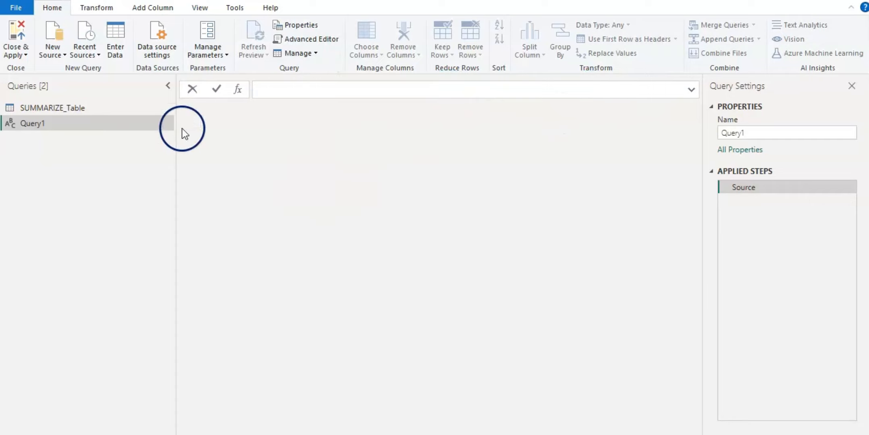
{"action": "left_click", "coordinate": [323, 39]}
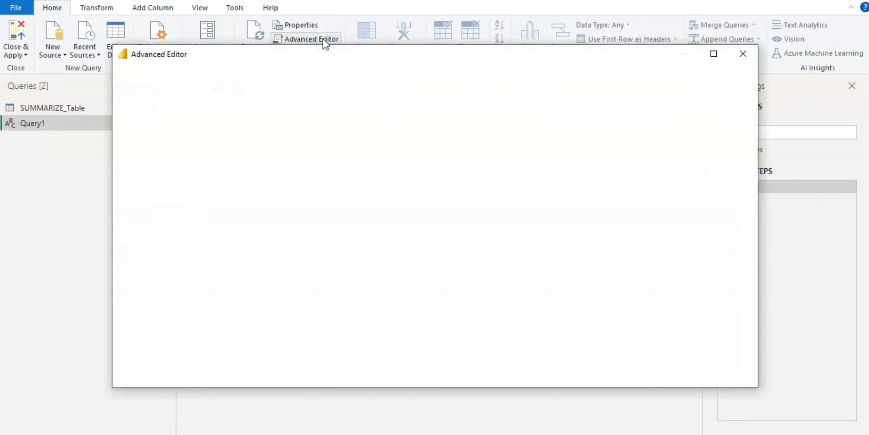
{"action": "left_click", "coordinate": [174, 168]}
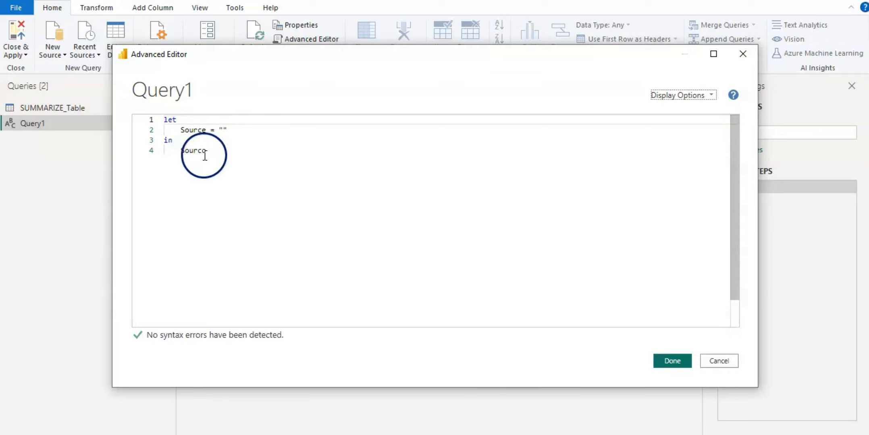
- Replace the empty Source value of the blank query with #table({}, {})
{"action": "left_click", "coordinate": [238, 134]}
{"action": "key", "text": "BackSpace"}
{"action": "key", "text": "BackSpace"}
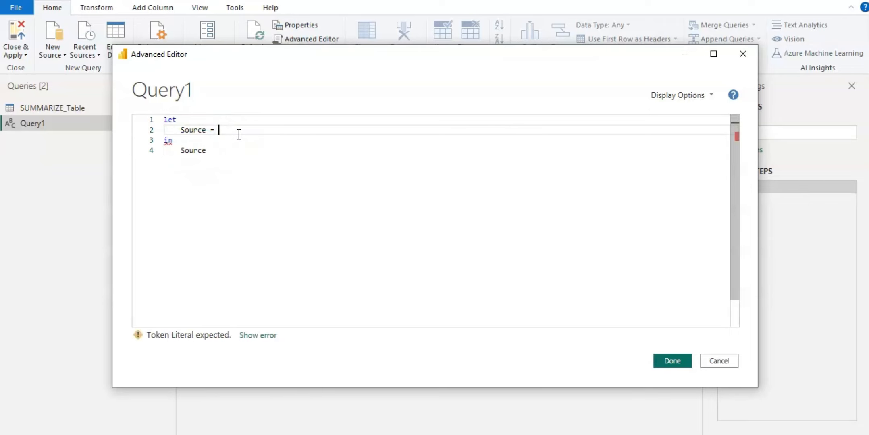
{"action": "type", "text": "#table"}
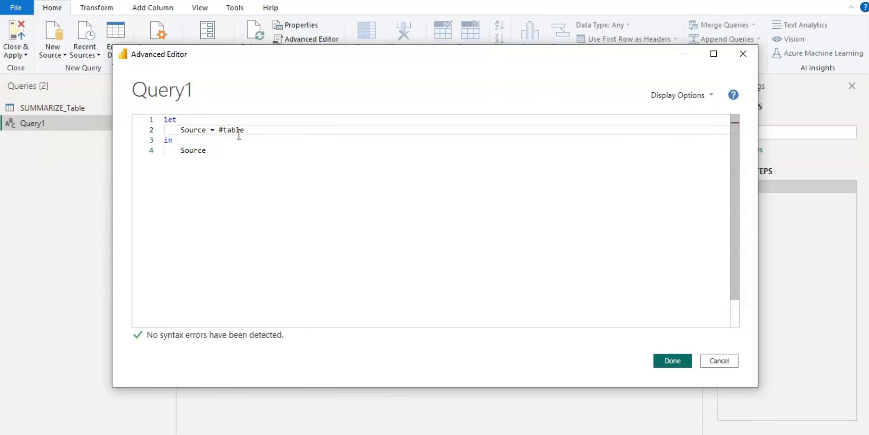
{"action": "type", "text": "()"}
{"action": "type", "text": "{}"}
{"action": "type", "text": ", "}
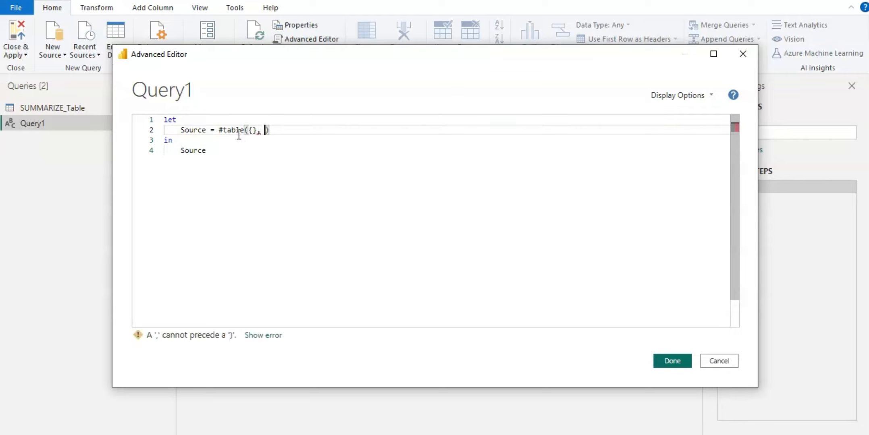
{"action": "type", "text": "{}"}
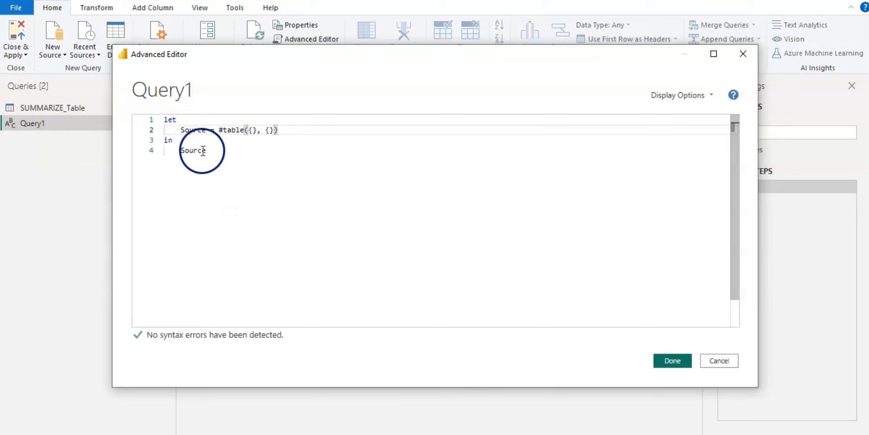
- Apply the empty #table query and reopen it in the Advanced Editor
{"action": "left_click", "coordinate": [202, 167]}
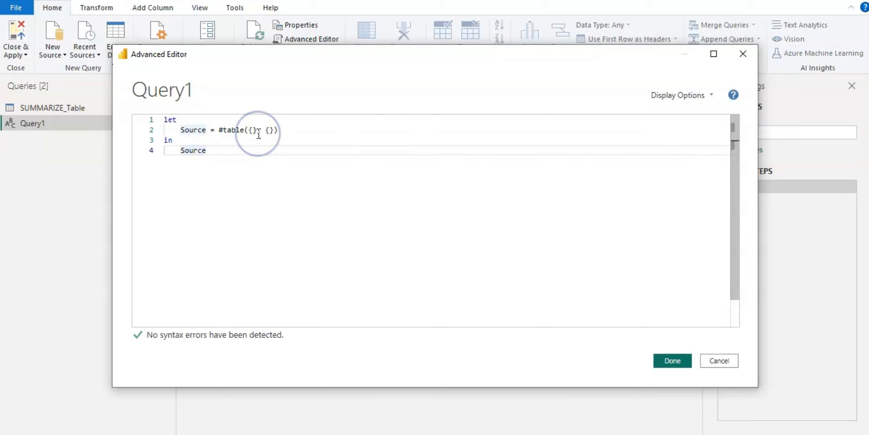
{"action": "left_click", "coordinate": [665, 362]}
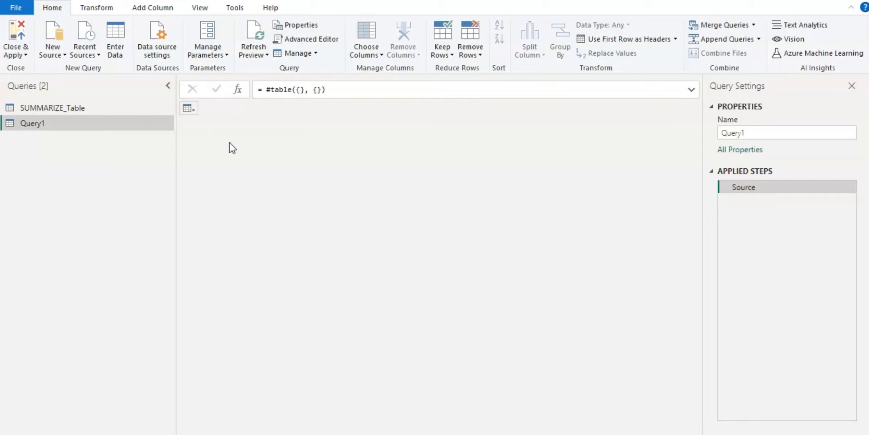
{"action": "left_click", "coordinate": [320, 40]}
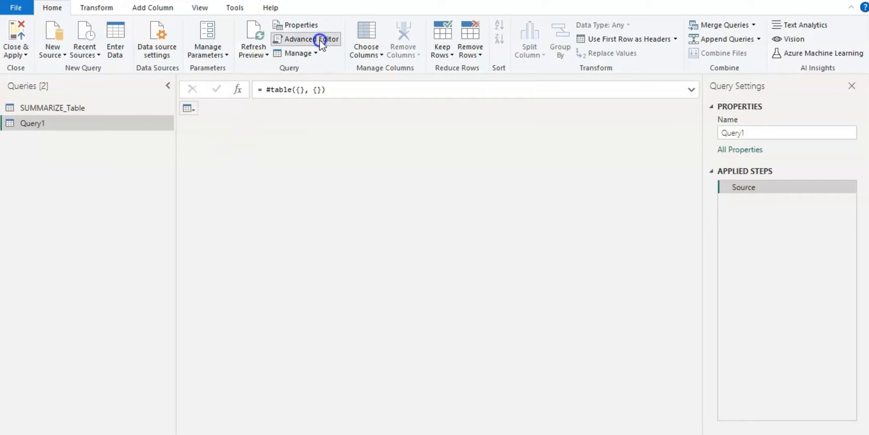
{"action": "left_click", "coordinate": [276, 164]}
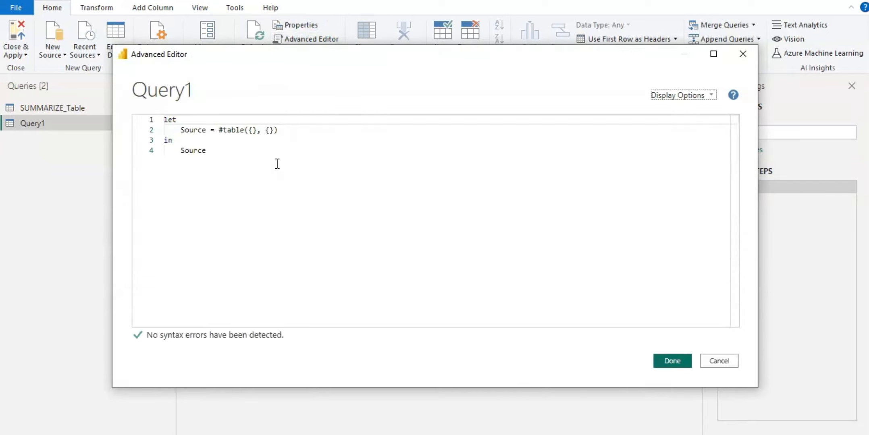
- Break the #table( call onto separate lines and start the column name list with "orderID"
{"action": "left_click", "coordinate": [249, 130]}
{"action": "key", "text": "Return"}
{"action": "key", "text": "Return"}
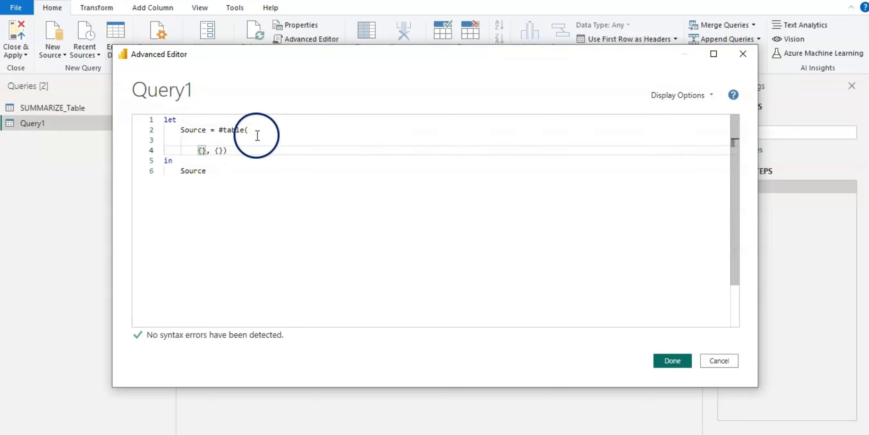
{"action": "left_click", "coordinate": [262, 125]}
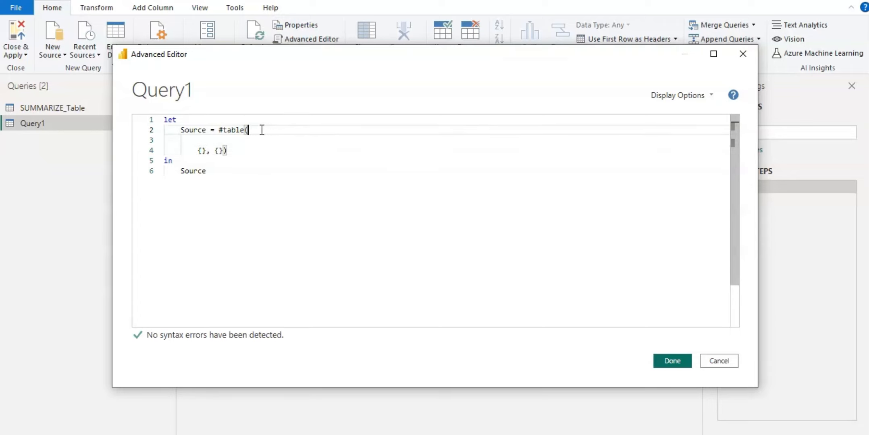
{"action": "left_click", "coordinate": [230, 140]}
{"action": "type", "text": "{}"}
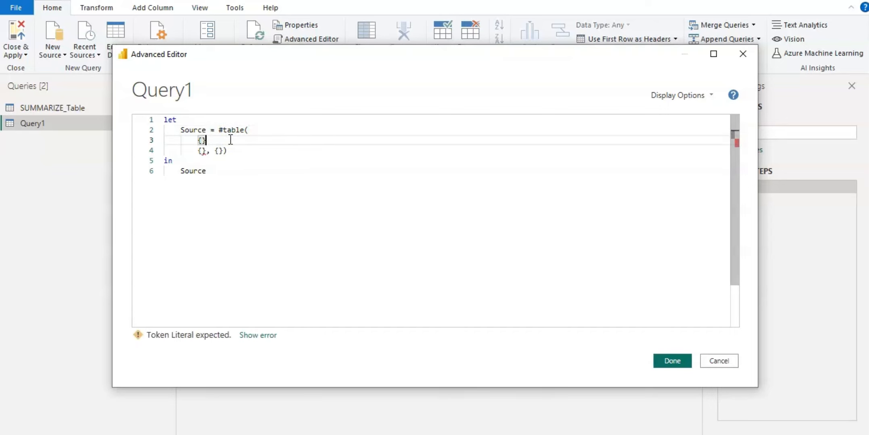
{"action": "key", "text": "Left"}
{"action": "type", "text": "orderID"}
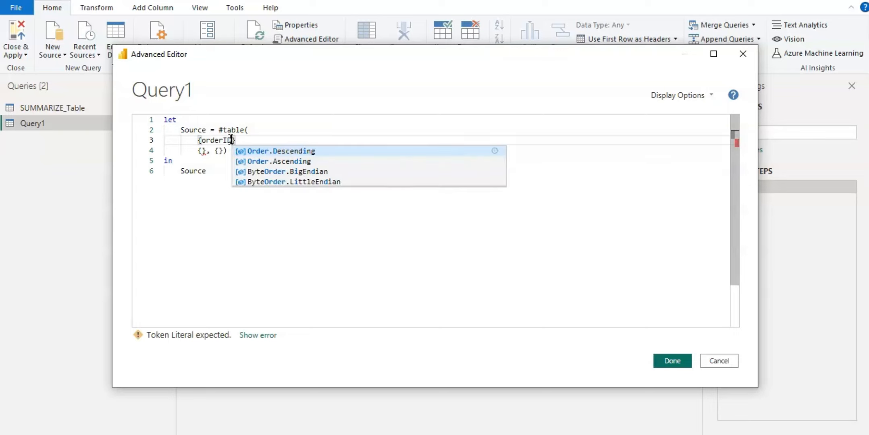
{"action": "type", "text": "\""}
{"action": "key", "text": "Left"}
{"action": "key", "text": "Left"}
{"action": "key", "text": "Left"}
{"action": "key", "text": "Left"}
{"action": "key", "text": "Left"}
{"action": "key", "text": "Left"}
{"action": "key", "text": "Left"}
{"action": "key", "text": "Left"}
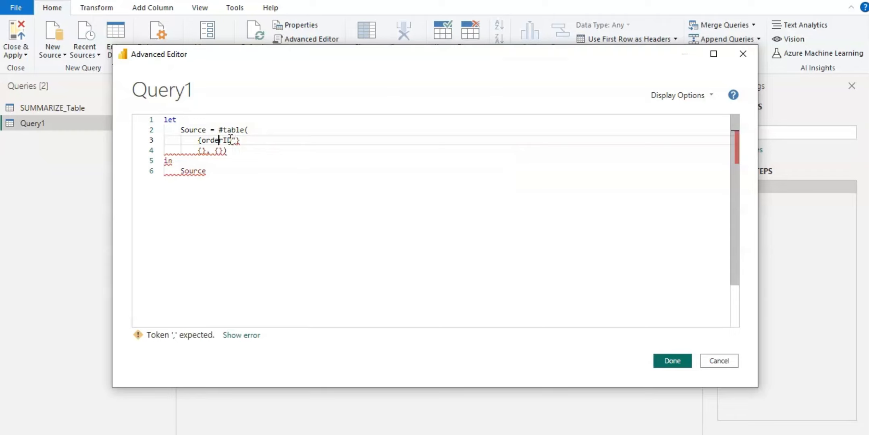
{"action": "type", "text": "\""}
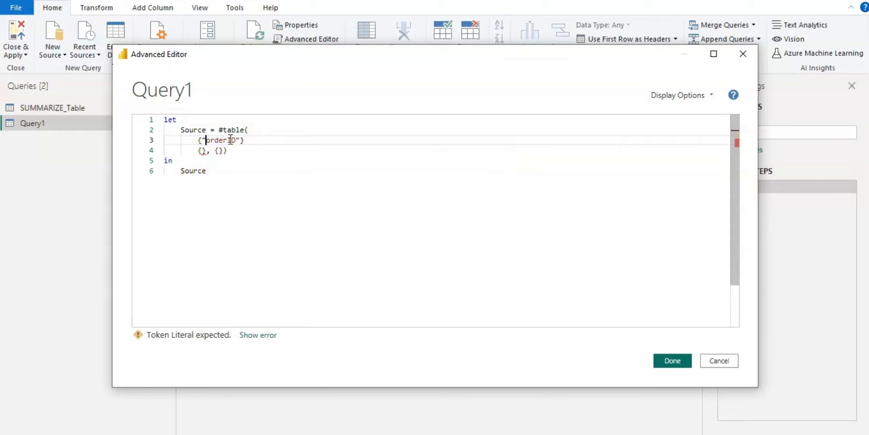
- Add "customerID", "Item" and "price" to the column name list
{"action": "key", "text": "Right"}
{"action": "key", "text": "Right"}
{"action": "key", "text": "Right"}
{"action": "key", "text": "Right"}
{"action": "key", "text": "Right"}
{"action": "key", "text": "Right"}
{"action": "key", "text": "Right"}
{"action": "key", "text": "Right"}
{"action": "type", "text": ", "}
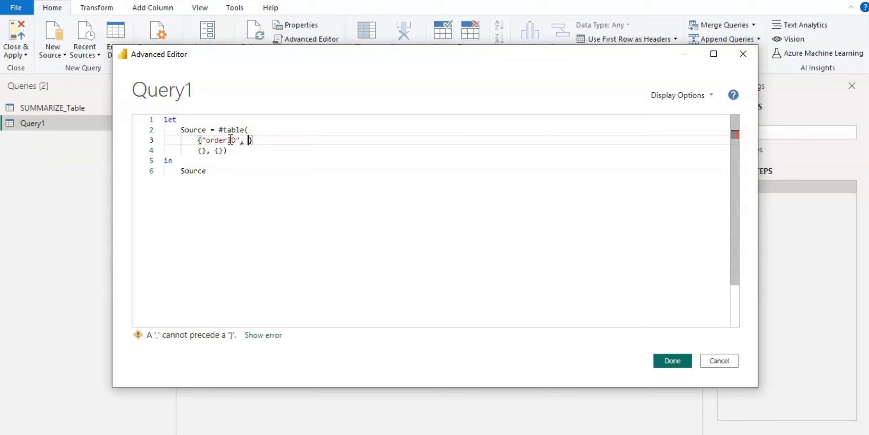
{"action": "type", "text": "\""}
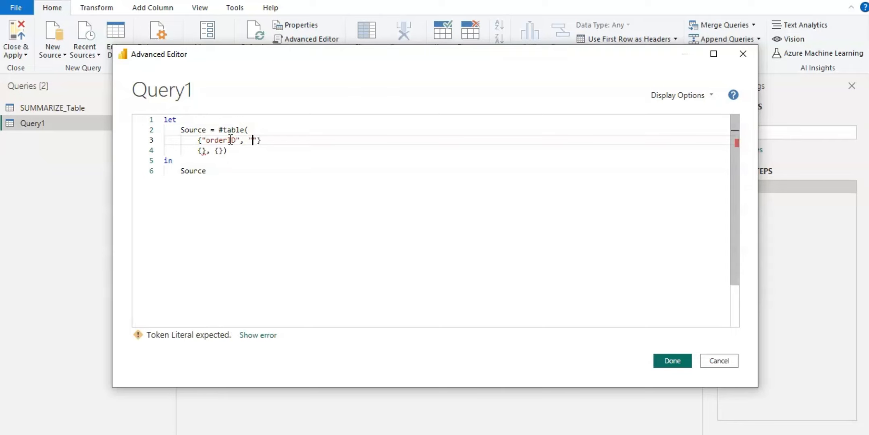
{"action": "type", "text": "customerID\","}
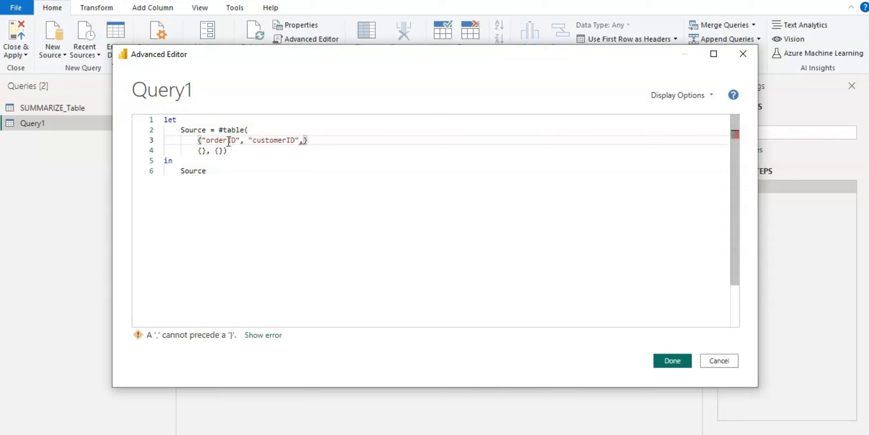
{"action": "type", "text": "\"Item\",\"price"}
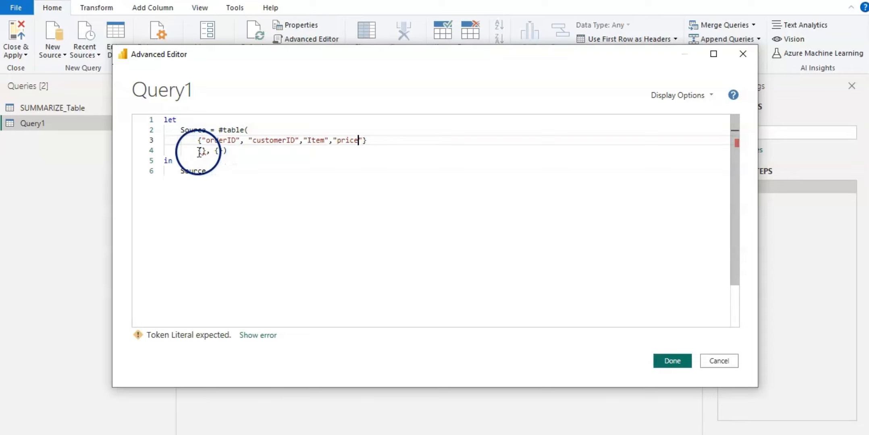
- Restructure the rows argument: add a comma after the column list and wrap the row lists in outer braces
{"action": "left_click", "coordinate": [221, 152]}
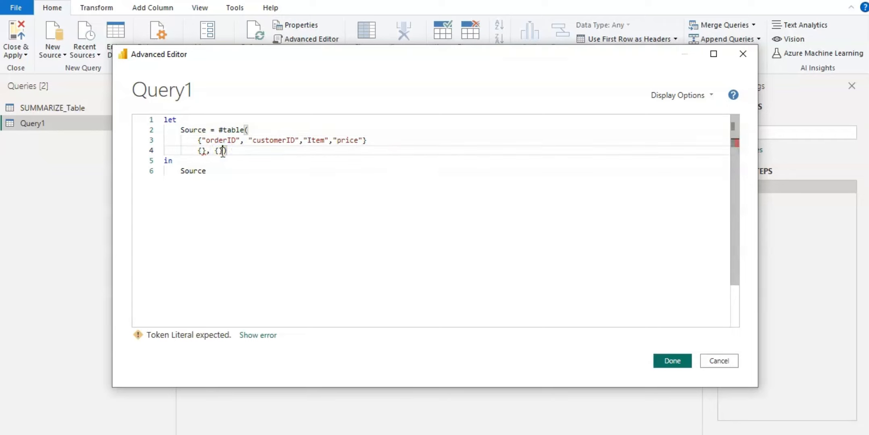
{"action": "key", "text": "Return"}
{"action": "key", "text": "Return"}
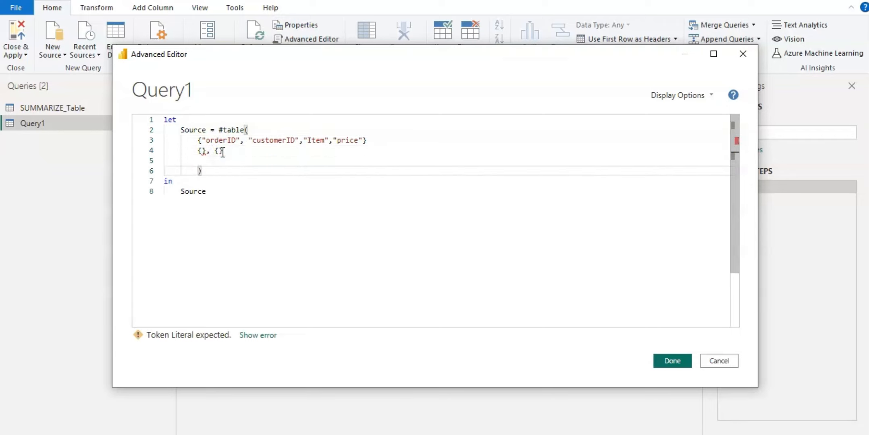
{"action": "left_click", "coordinate": [198, 150]}
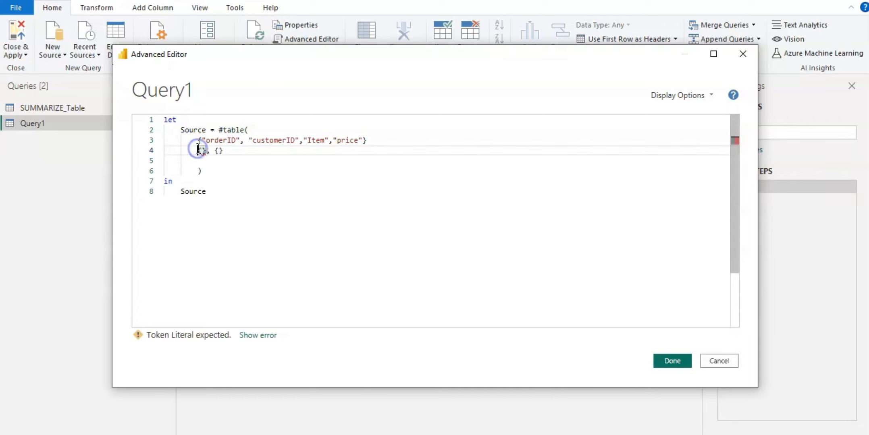
{"action": "left_click", "coordinate": [373, 141]}
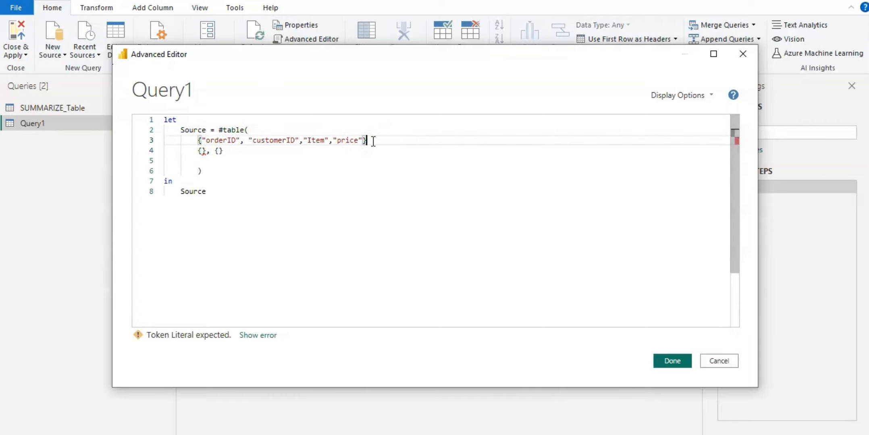
{"action": "type", "text": ","}
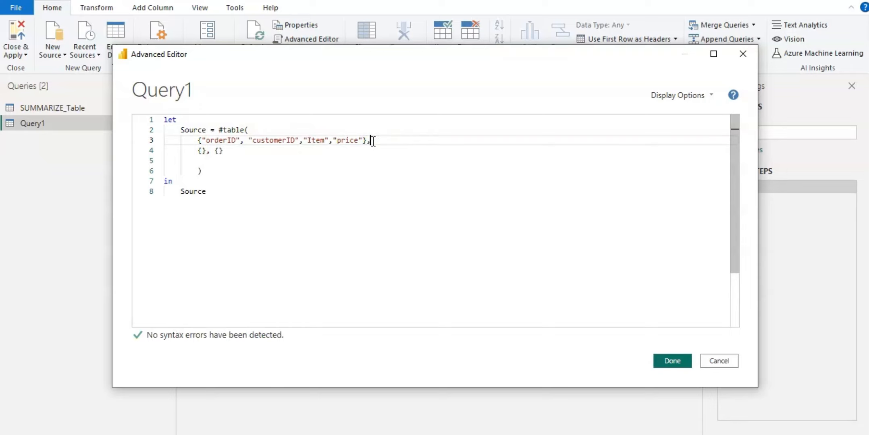
{"action": "key", "text": "Return"}
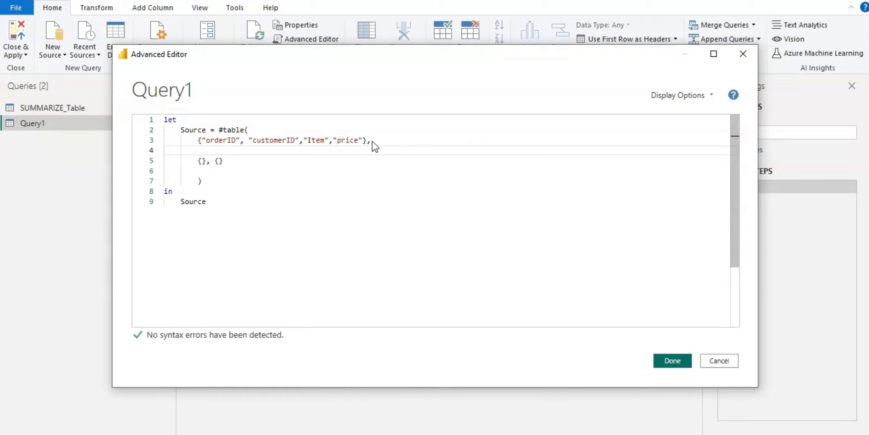
{"action": "type", "text": "{}"}
{"action": "key", "text": "Delete"}
{"action": "left_click", "coordinate": [200, 174]}
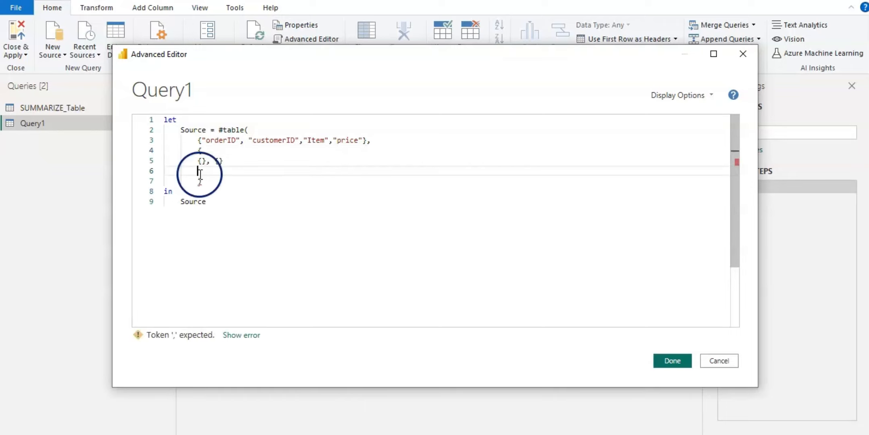
{"action": "type", "text": "}"}
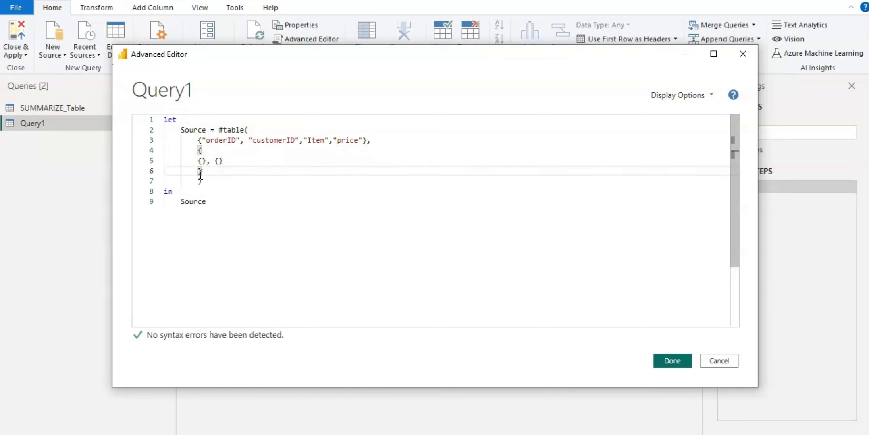
- Fill the first row as {1,1,"apple",1}
{"action": "left_click", "coordinate": [201, 163]}
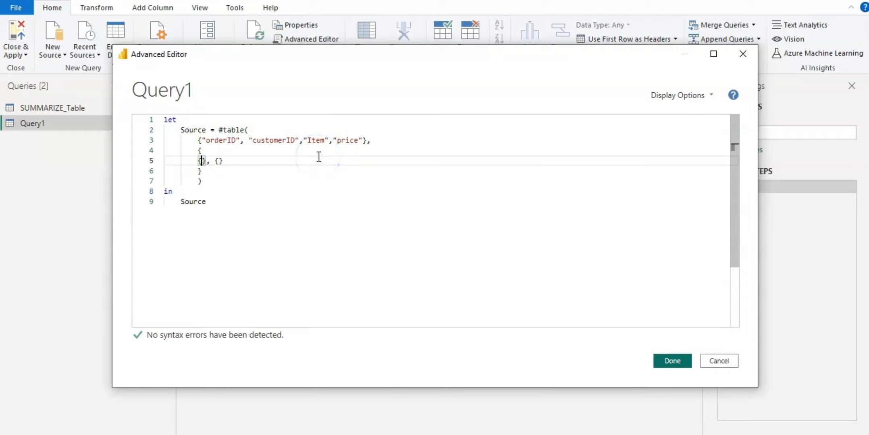
{"action": "type", "text": "1,"}
{"action": "type", "text": "1,\"apple\","}
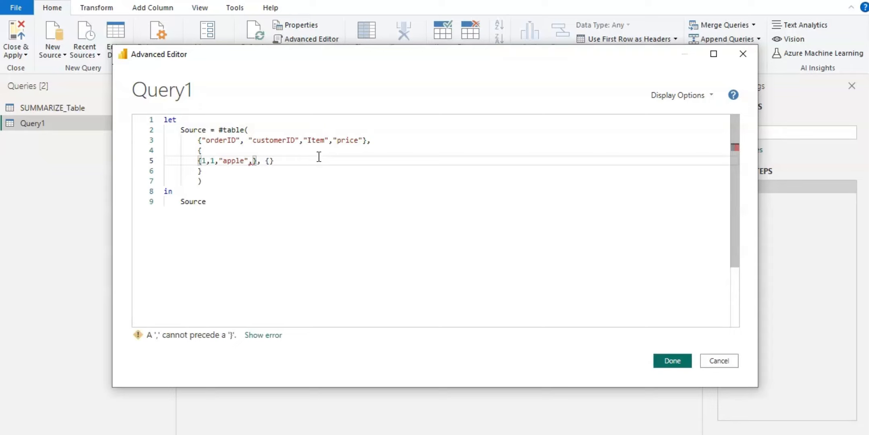
{"action": "type", "text": "1"}
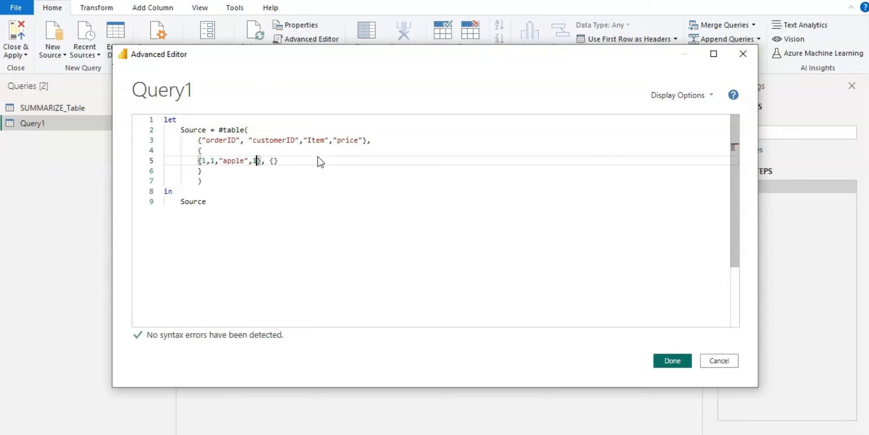
- Add a second row {2,1,"water bottle",2} and apply the query
{"action": "key", "text": "Right"}
{"action": "key", "text": "Right"}
{"action": "key", "text": "Return"}
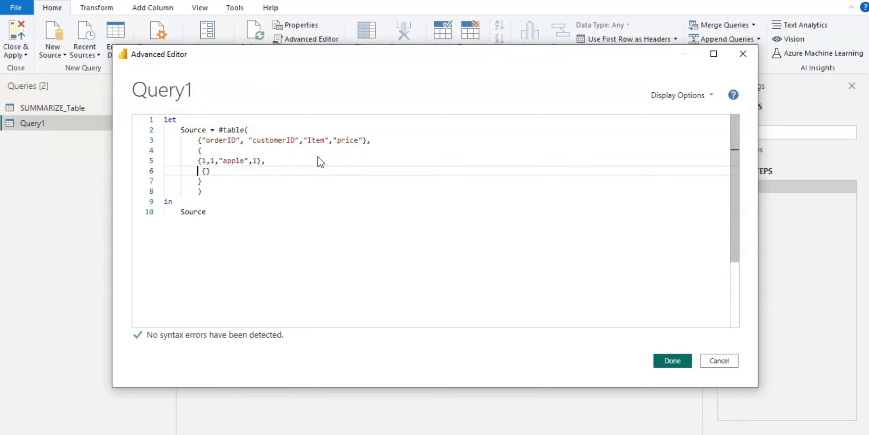
{"action": "key", "text": "Delete"}
{"action": "type", "text": "2,1,\"water bottle\","}
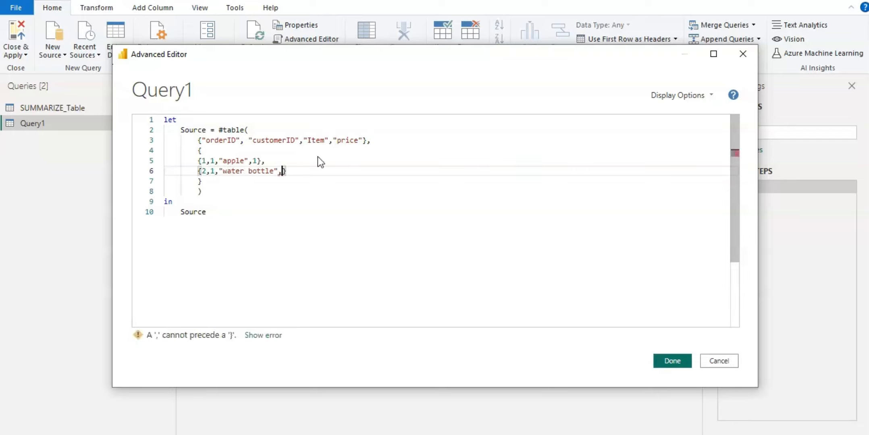
{"action": "type", "text": "2"}
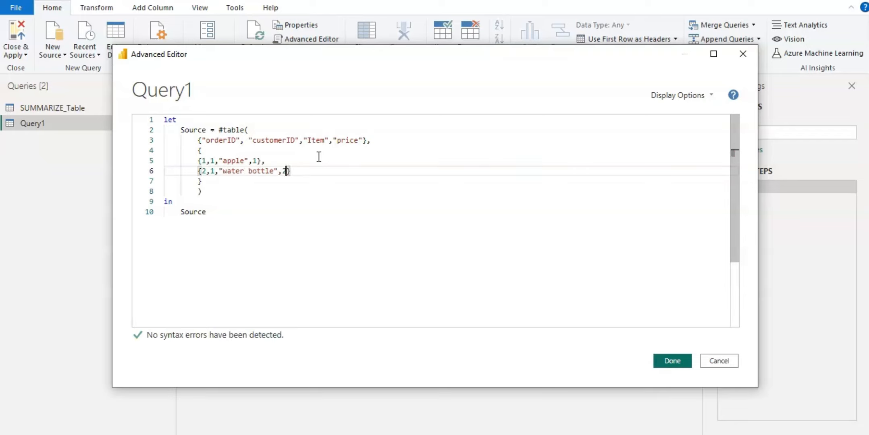
{"action": "left_click", "coordinate": [247, 238]}
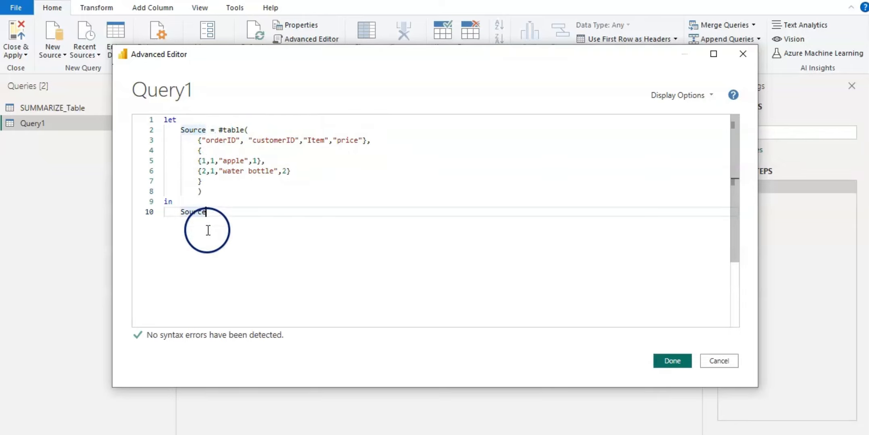
{"action": "left_click", "coordinate": [671, 361]}
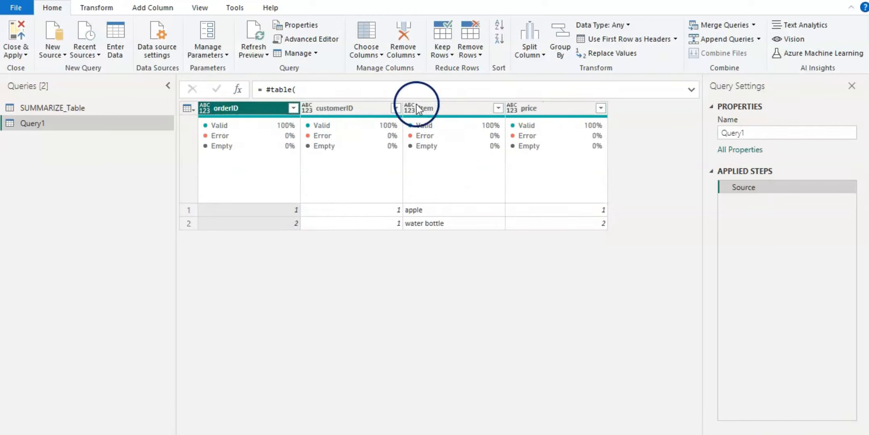
- Open the Advanced Editor and replace the column list's opening brace with "type table ["
{"action": "mouse_move", "coordinate": [287, 149]}
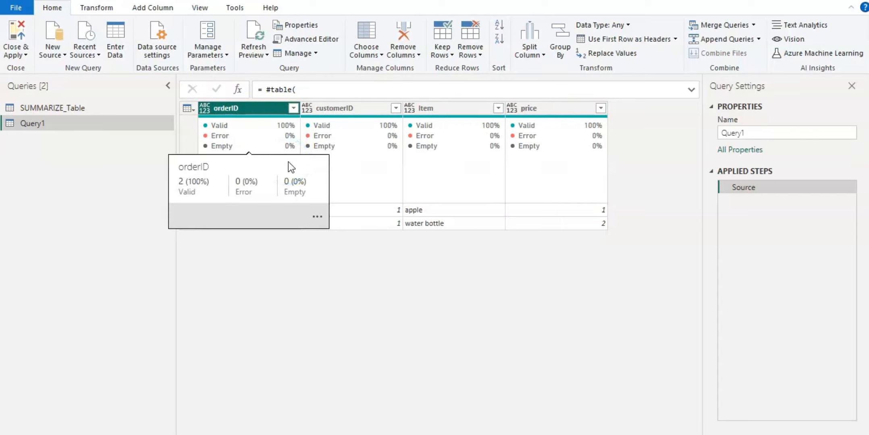
{"action": "left_click", "coordinate": [298, 37]}
{"action": "left_click", "coordinate": [199, 140]}
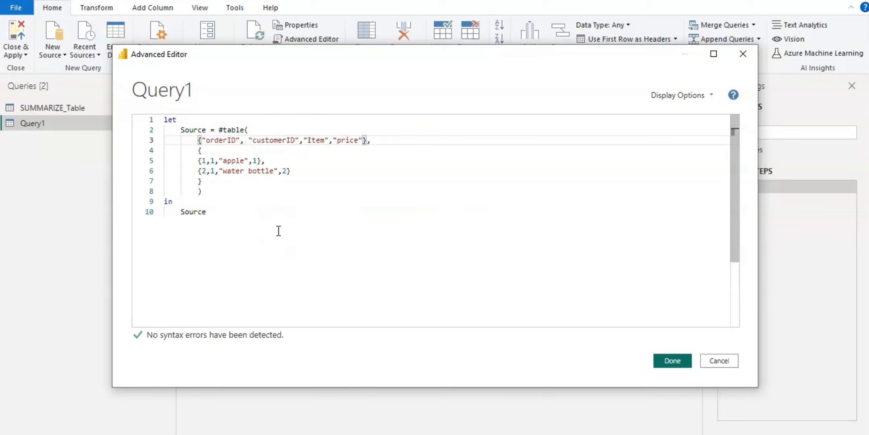
{"action": "type", "text": "typ"}
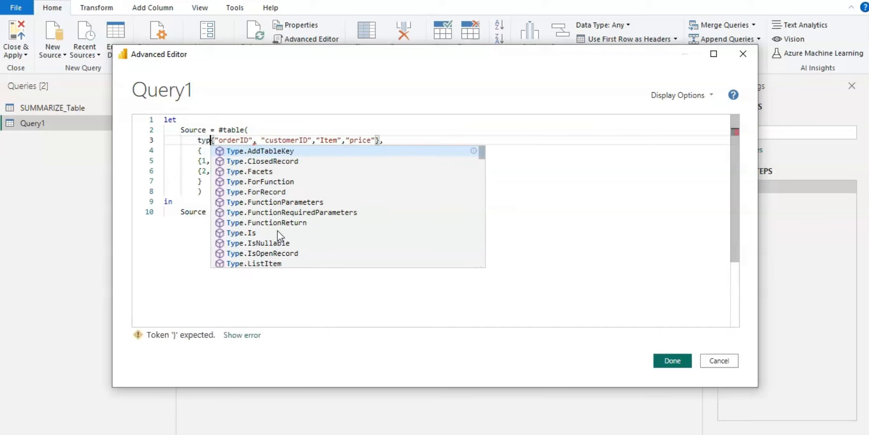
{"action": "type", "text": "e "}
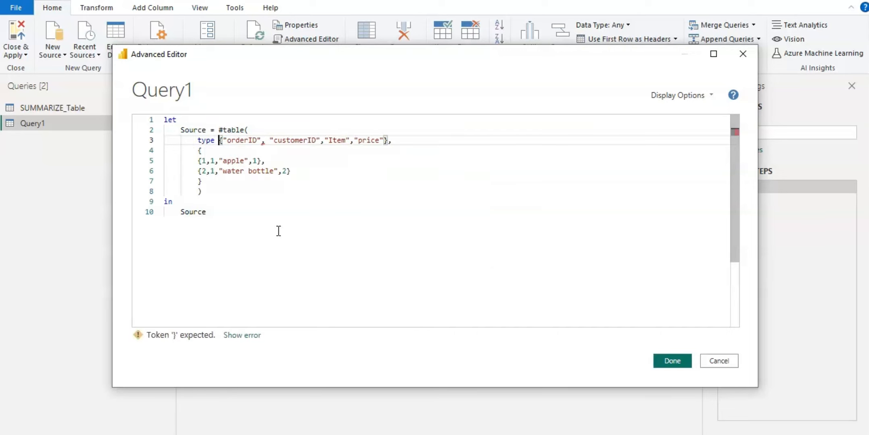
{"action": "type", "text": "table"}
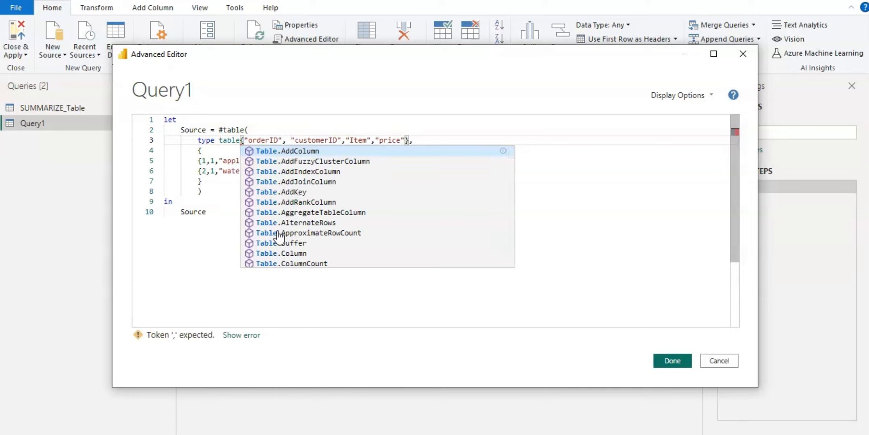
{"action": "key", "text": "Delete"}
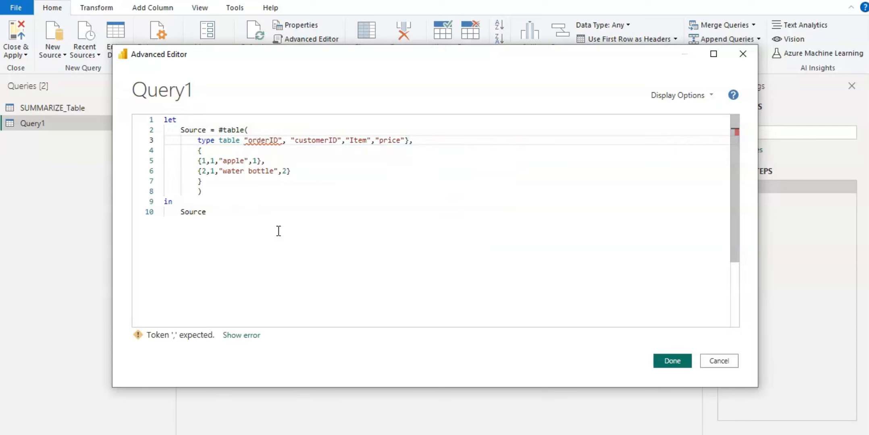
{"action": "type", "text": "["}
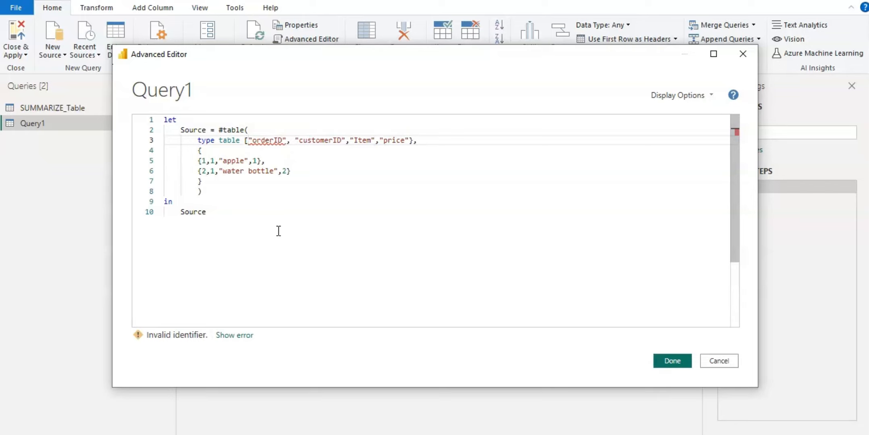
- Remove the quotes around orderID and declare it as orderID=number
{"action": "key", "text": "Delete"}
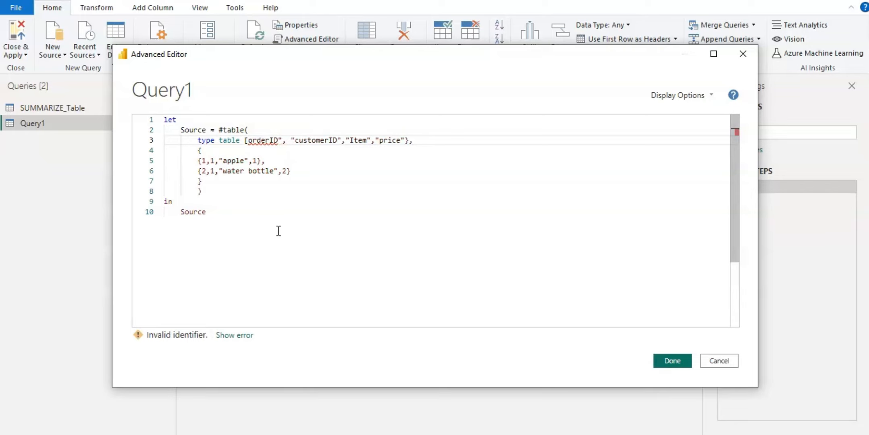
{"action": "key", "text": "Right"}
{"action": "key", "text": "Right"}
{"action": "key", "text": "Right"}
{"action": "key", "text": "Right"}
{"action": "key", "text": "Right"}
{"action": "key", "text": "Right"}
{"action": "key", "text": "Right"}
{"action": "key", "text": "Right"}
{"action": "key", "text": "BackSpace"}
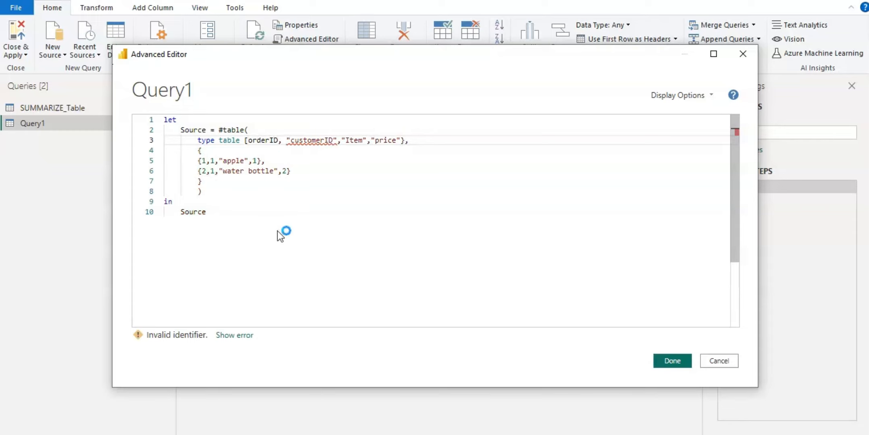
{"action": "type", "text": "="}
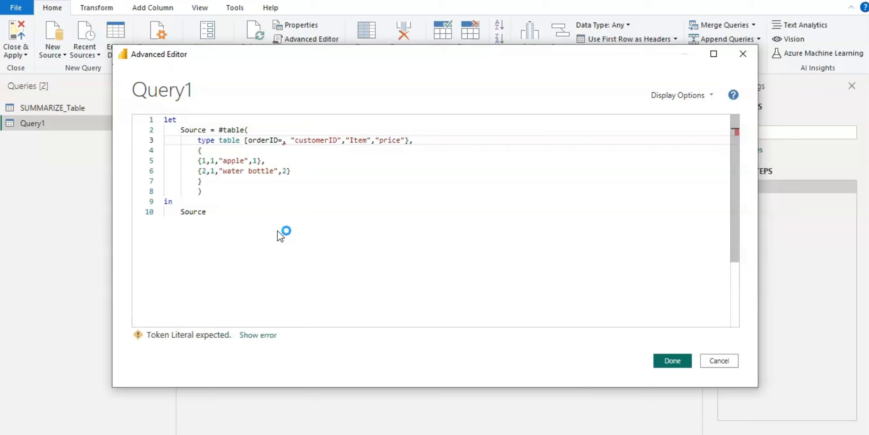
{"action": "type", "text": "numb"}
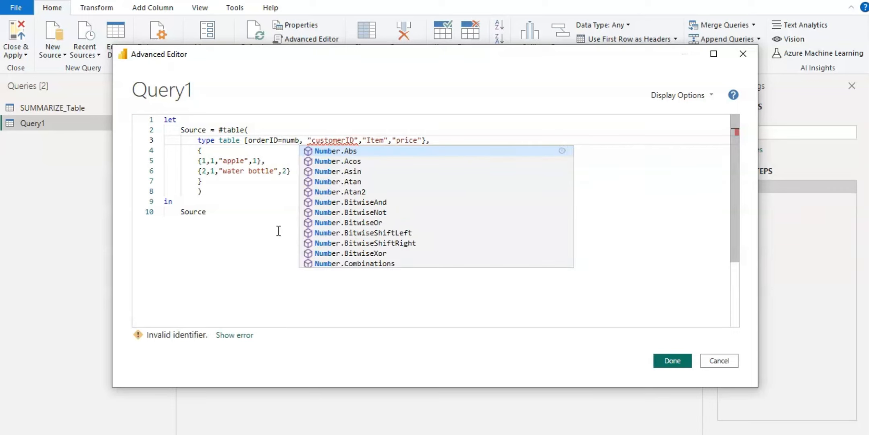
{"action": "type", "text": "er"}
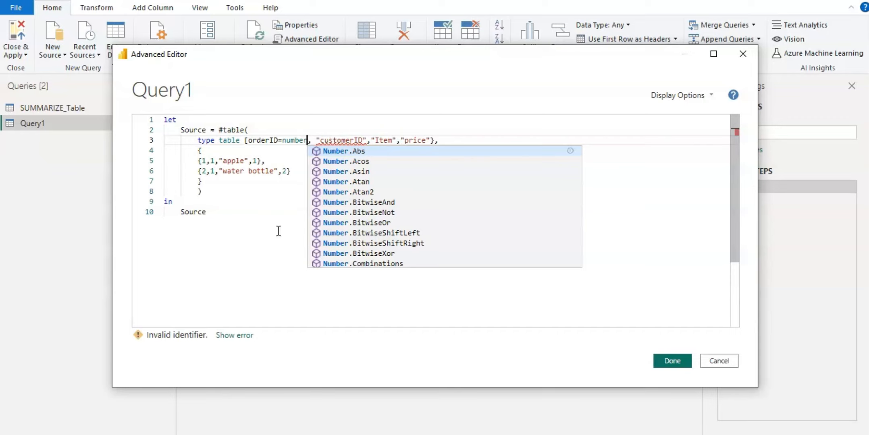
{"action": "key", "text": "Escape"}
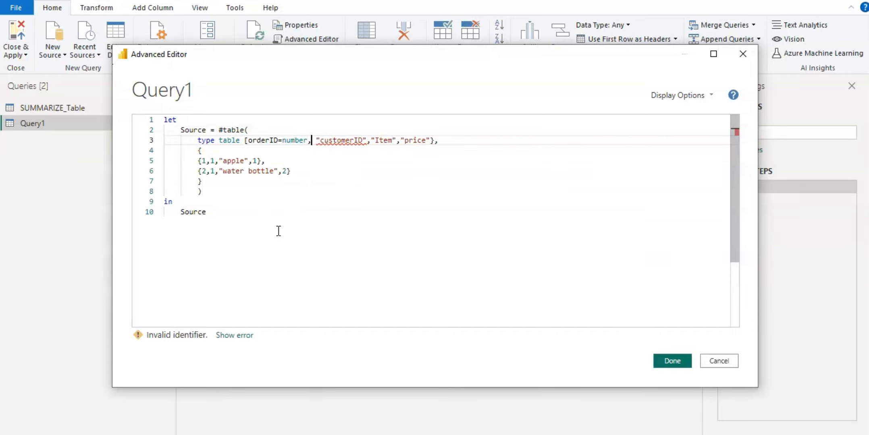
- Remove the quotes around customerID and declare it as customerID=number
{"action": "key", "text": "Right"}
{"action": "key", "text": "Delete"}
{"action": "key", "text": "Right"}
{"action": "key", "text": "Right"}
{"action": "key", "text": "Right"}
{"action": "key", "text": "Right"}
{"action": "key", "text": "Right"}
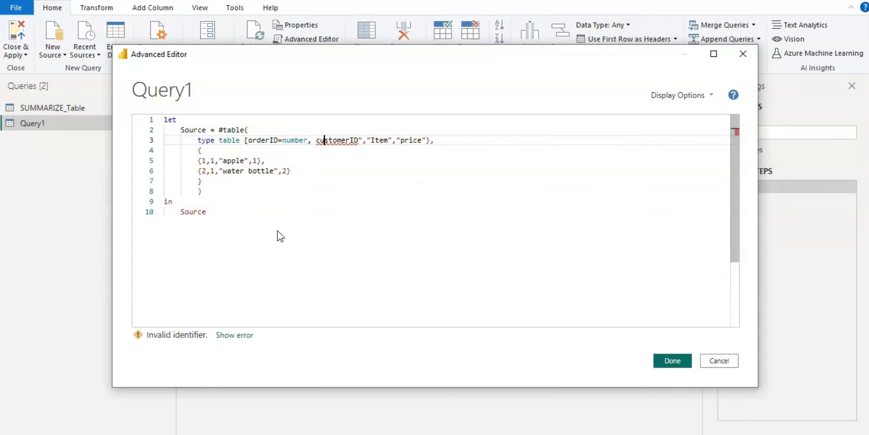
{"action": "key", "text": "Right"}
{"action": "key", "text": "Right"}
{"action": "key", "text": "Right"}
{"action": "key", "text": "Right"}
{"action": "key", "text": "Right"}
{"action": "key", "text": "Right"}
{"action": "key", "text": "BackSpace"}
{"action": "type", "text": "="}
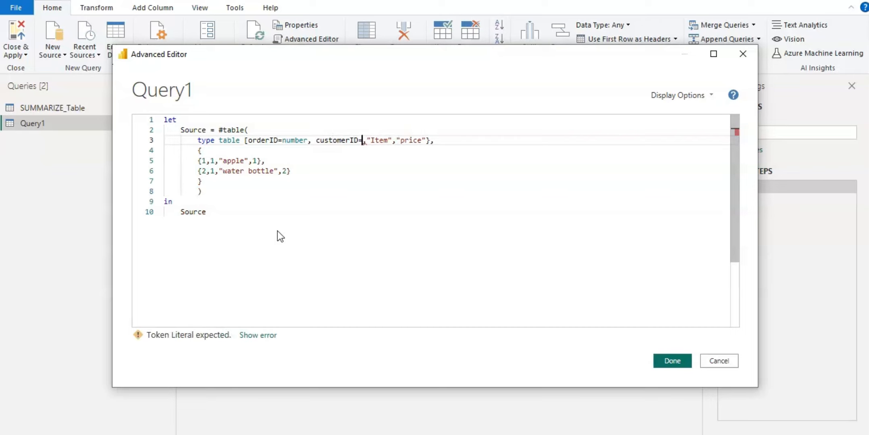
{"action": "type", "text": "nu"}
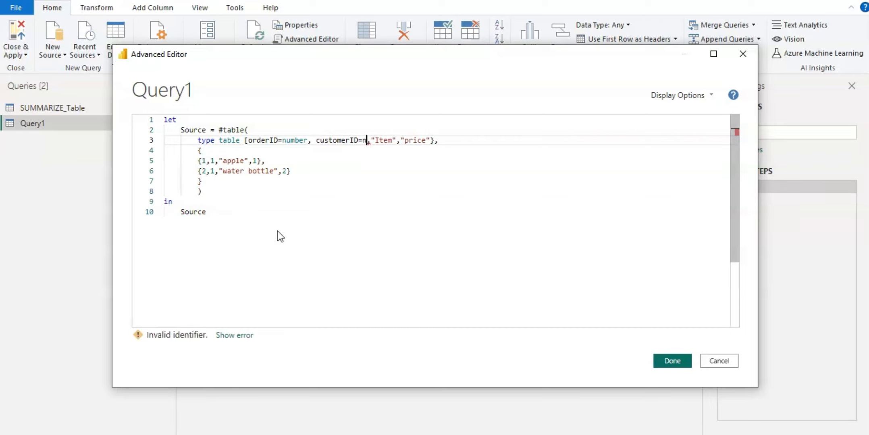
{"action": "type", "text": "mber"}
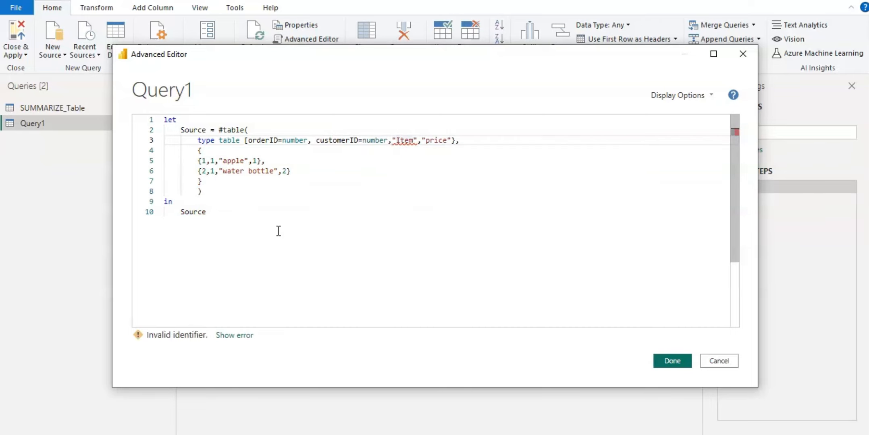
- Remove the quotes around Item and declare it as Item=text
{"action": "key", "text": "Right"}
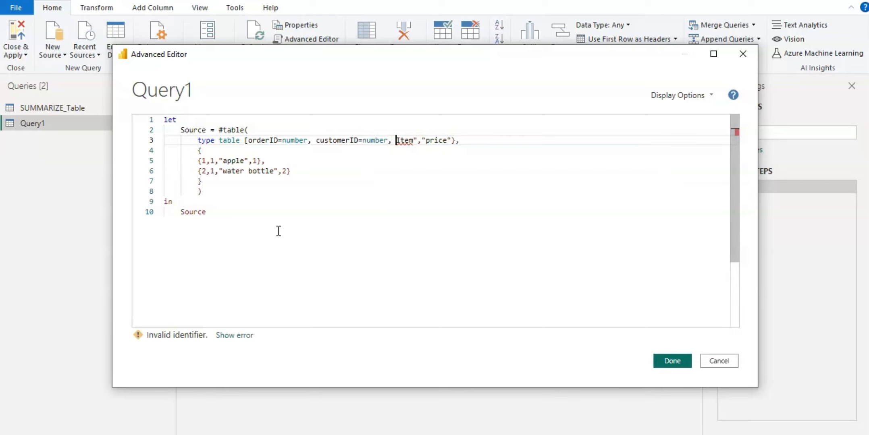
{"action": "key", "text": "Right"}
{"action": "key", "text": "Right"}
{"action": "key", "text": "Right"}
{"action": "key", "text": "Right"}
{"action": "key", "text": "Right"}
{"action": "key", "text": "BackSpace"}
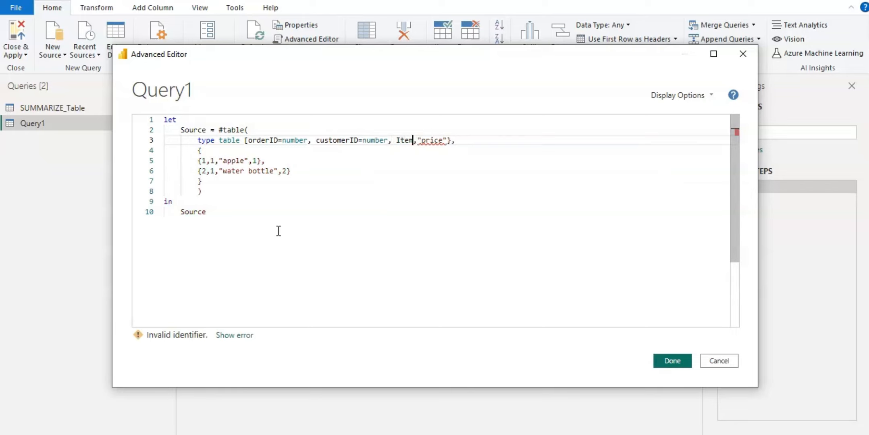
{"action": "type", "text": "="}
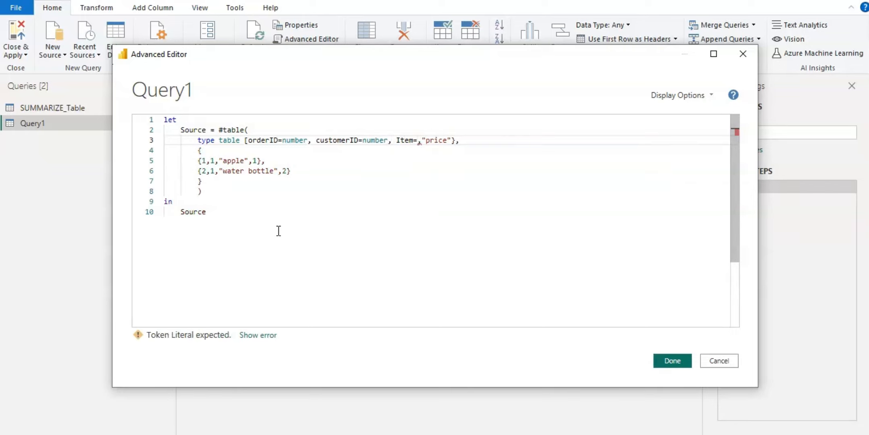
{"action": "type", "text": "text"}
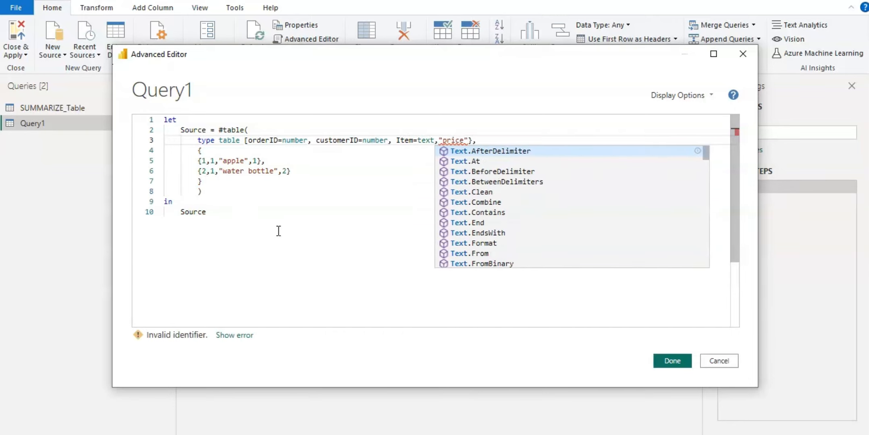
- Declare price=number without quotes, close the record type with a square bracket, and apply the query
{"action": "key", "text": "Right"}
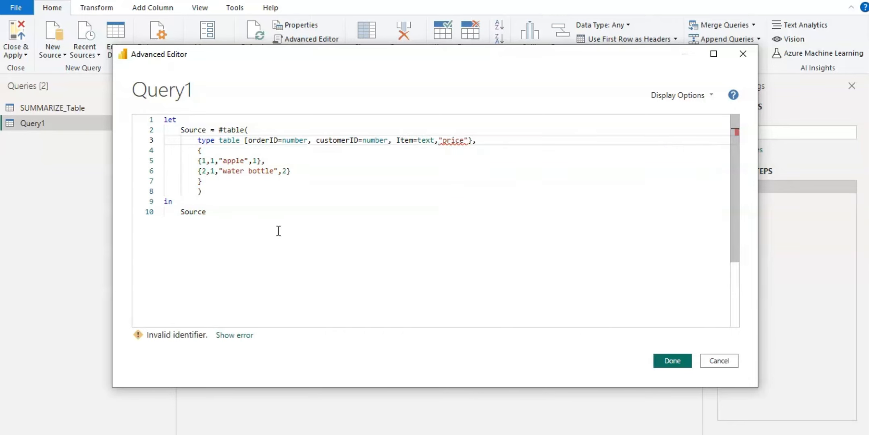
{"action": "key", "text": "Delete"}
{"action": "key", "text": "Right"}
{"action": "key", "text": "Right"}
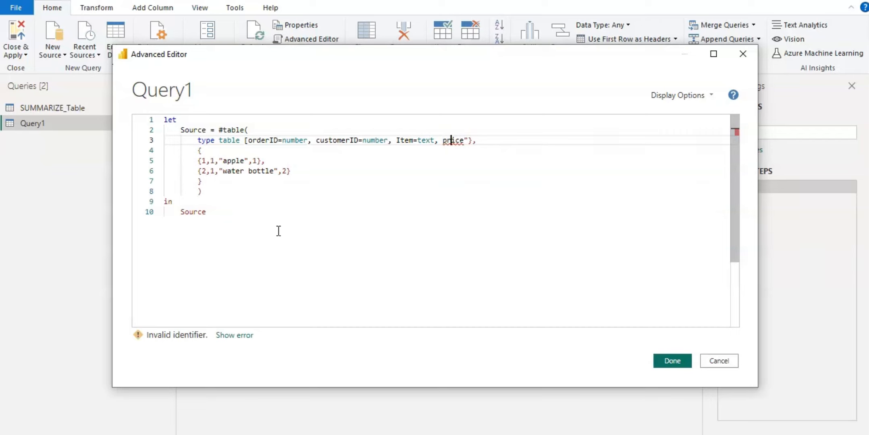
{"action": "key", "text": "Right"}
{"action": "key", "text": "Right"}
{"action": "key", "text": "Right"}
{"action": "key", "text": "Delete"}
{"action": "type", "text": "=number"}
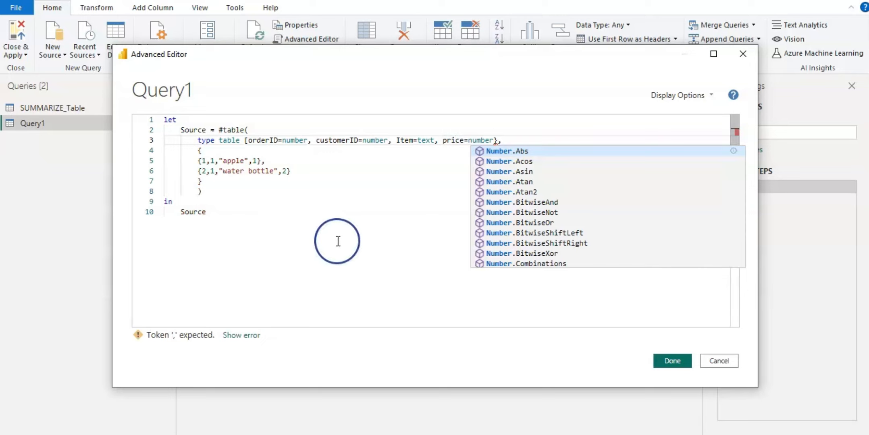
{"action": "type", "text": "]"}
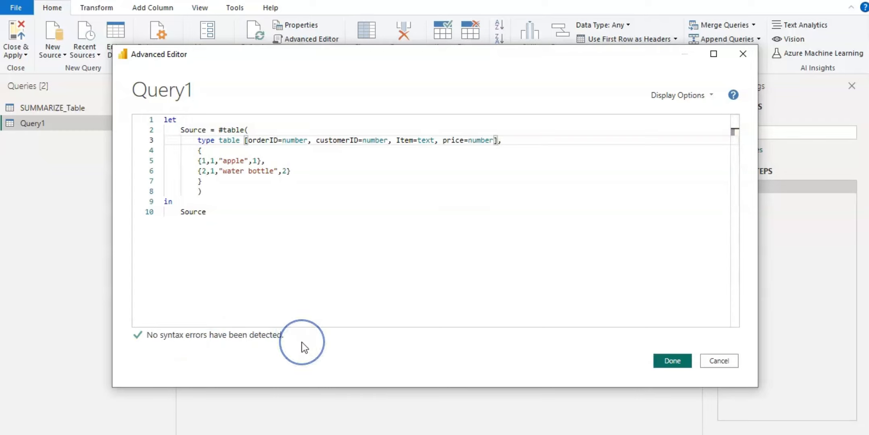
{"action": "left_click", "coordinate": [672, 362]}
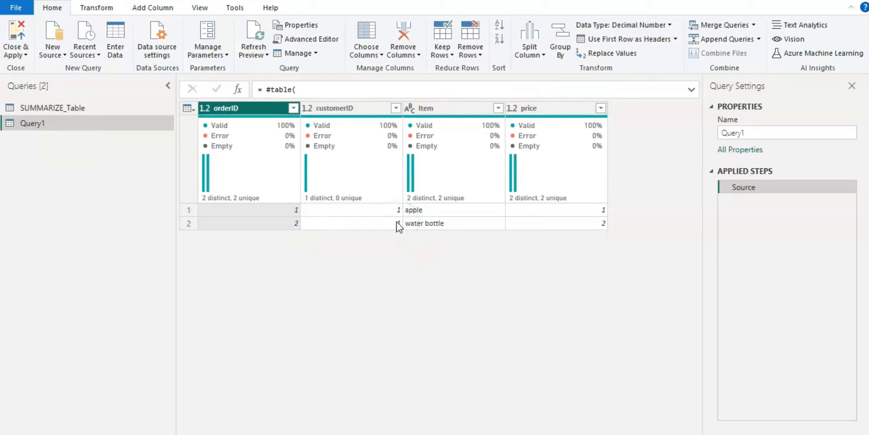
- Reopen the Advanced Editor, make the query return Source{0}, the first row, and apply it
{"action": "left_click", "coordinate": [415, 224]}
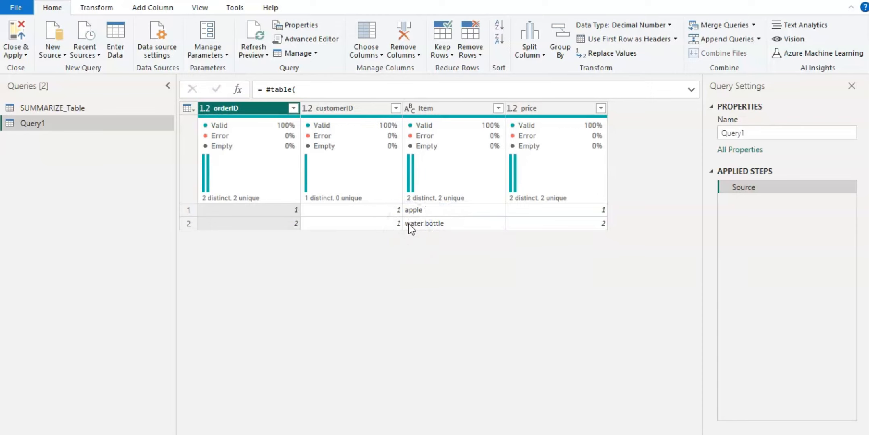
{"action": "left_click", "coordinate": [320, 40]}
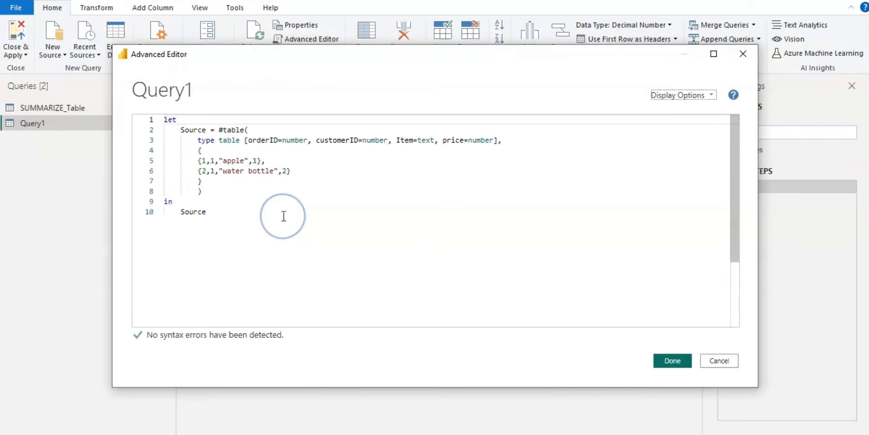
{"action": "left_click", "coordinate": [210, 213]}
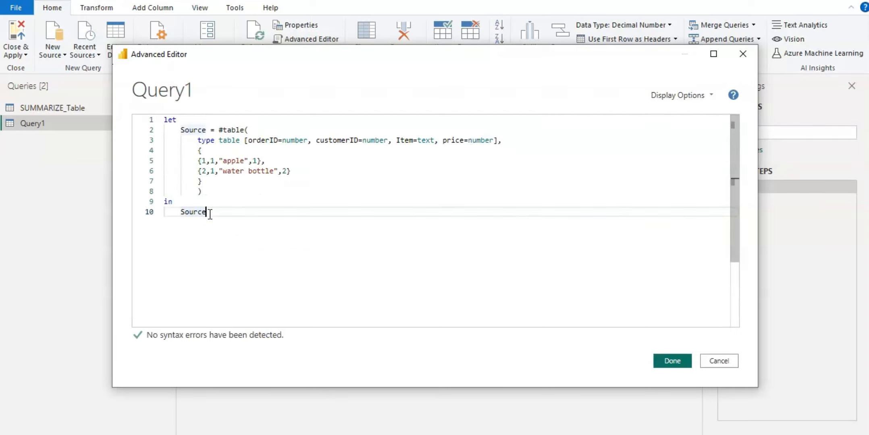
{"action": "type", "text": "{"}
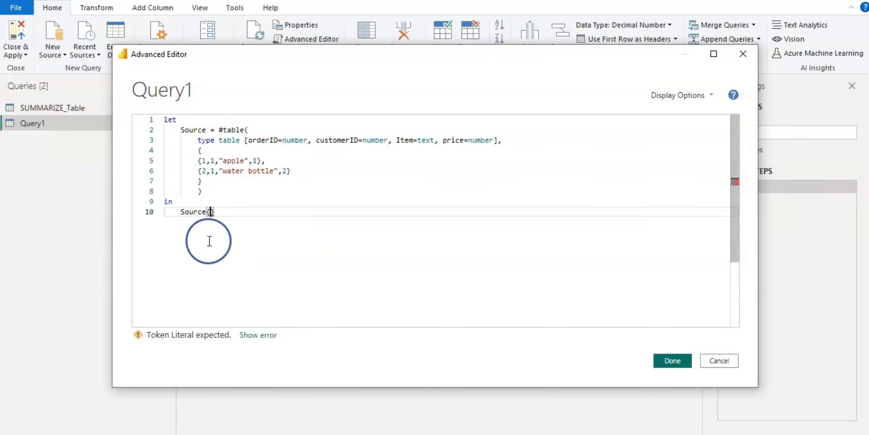
{"action": "type", "text": "0"}
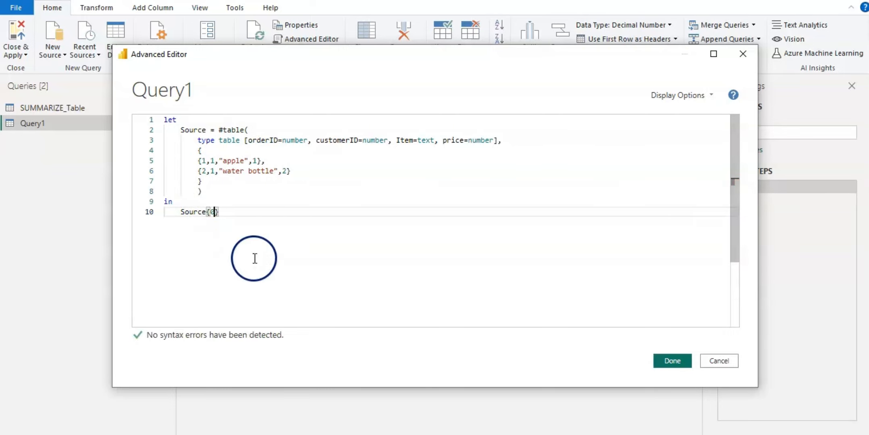
{"action": "left_click", "coordinate": [224, 212]}
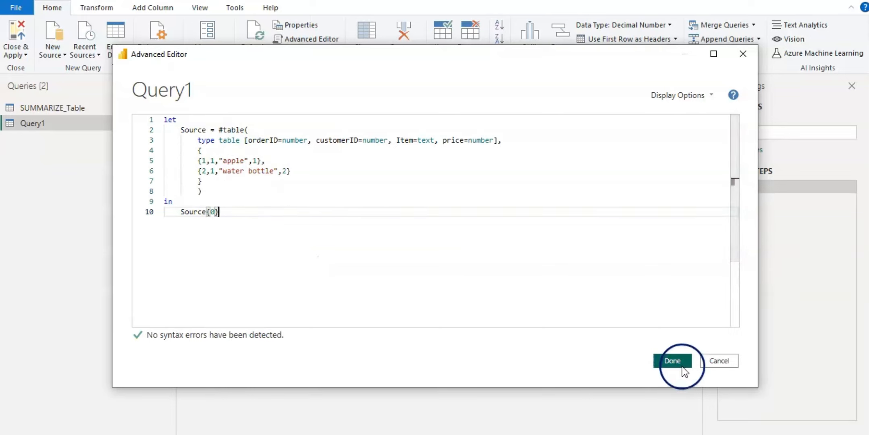
{"action": "left_click", "coordinate": [670, 360]}
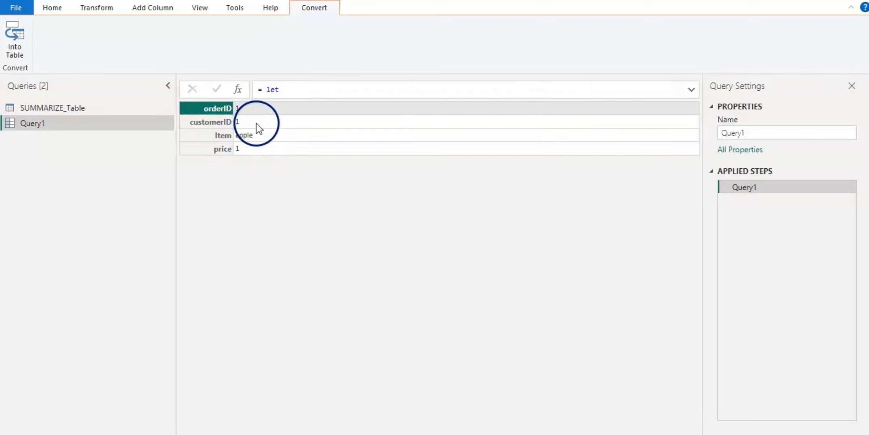
- Reopen the Advanced Editor and delete {0} so the query returns the whole Source table again
{"action": "left_click", "coordinate": [53, 7]}
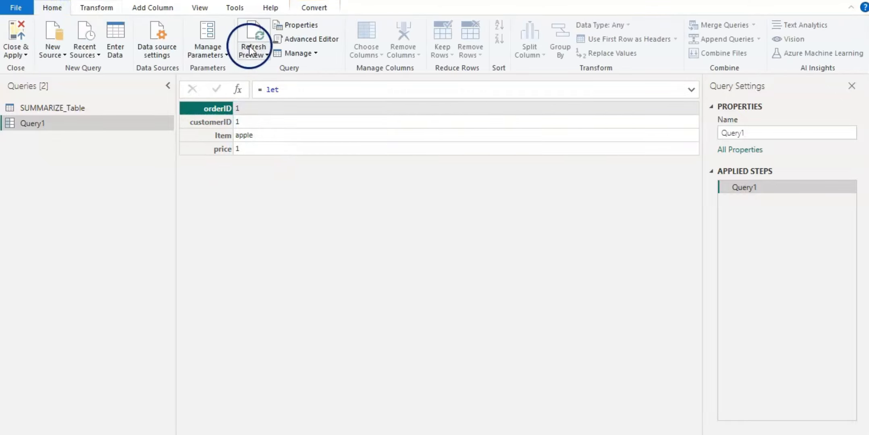
{"action": "left_click", "coordinate": [300, 38]}
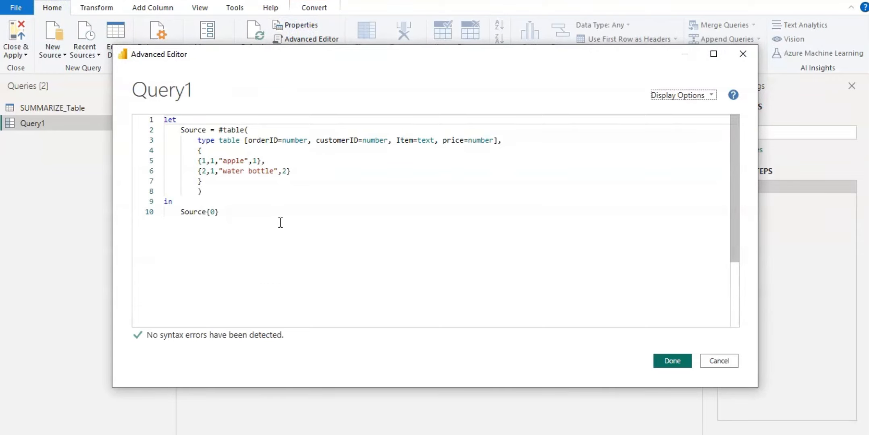
{"action": "left_click", "coordinate": [218, 213]}
{"action": "key", "text": "BackSpace"}
{"action": "key", "text": "BackSpace"}
{"action": "key", "text": "BackSpace"}
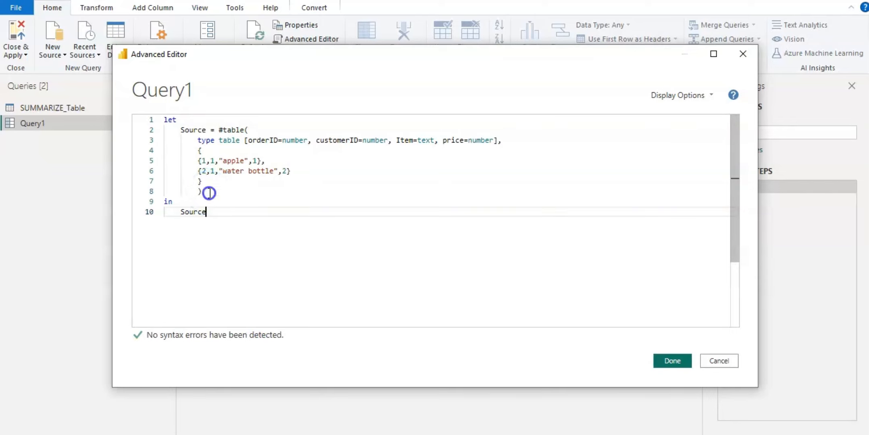
- Start a new step line named capItem = after the Source step and add a comma after the Source step's closing parenthesis
{"action": "left_click", "coordinate": [210, 193]}
{"action": "key", "text": "Return"}
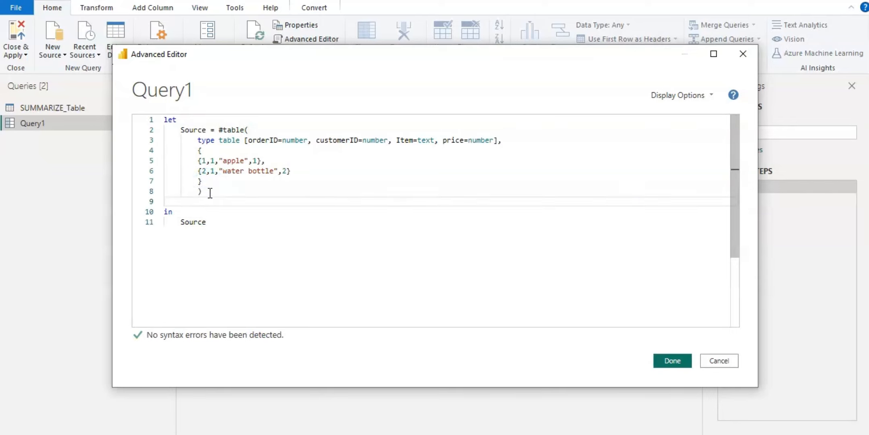
{"action": "key", "text": "BackSpace"}
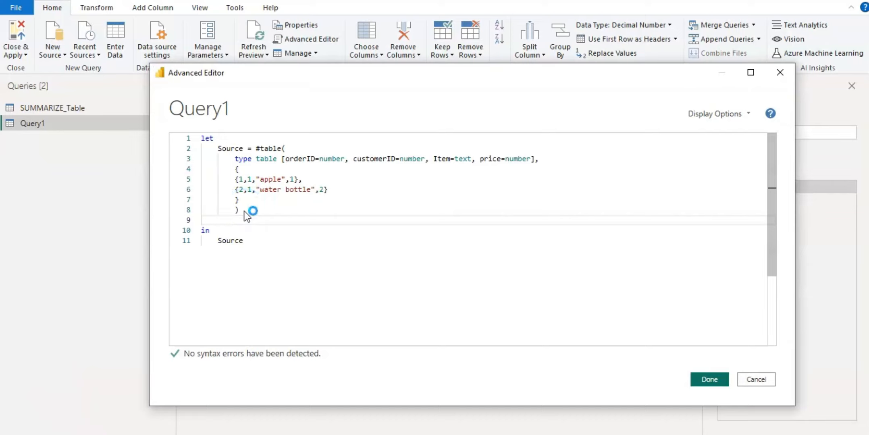
{"action": "type", "text": "cap"}
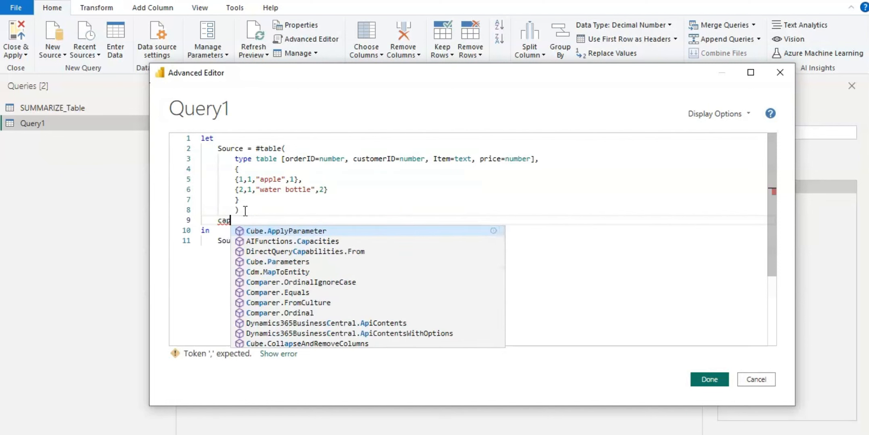
{"action": "type", "text": "t"}
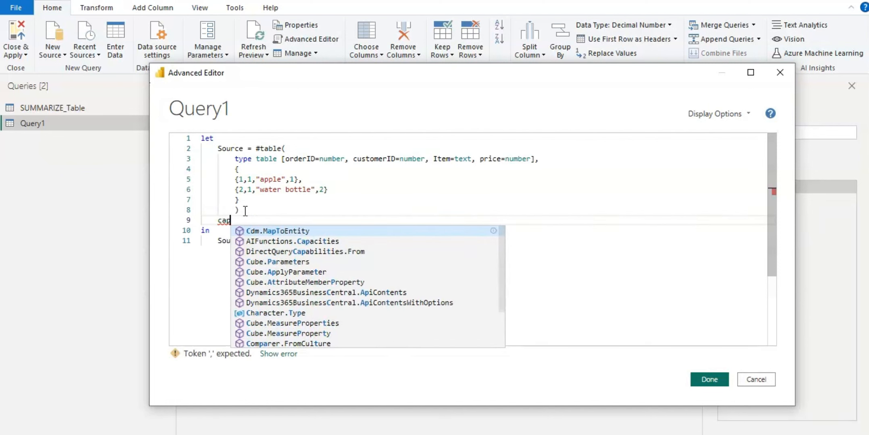
{"action": "key", "text": "BackSpace"}
{"action": "type", "text": "i"}
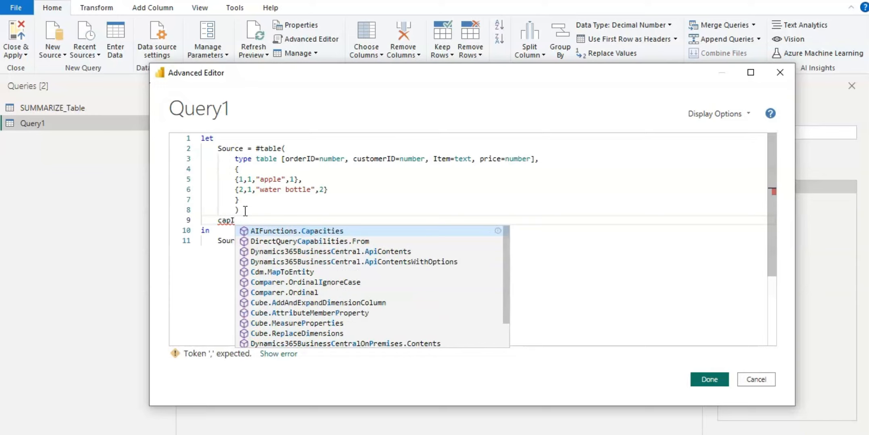
{"action": "type", "text": "tem ="}
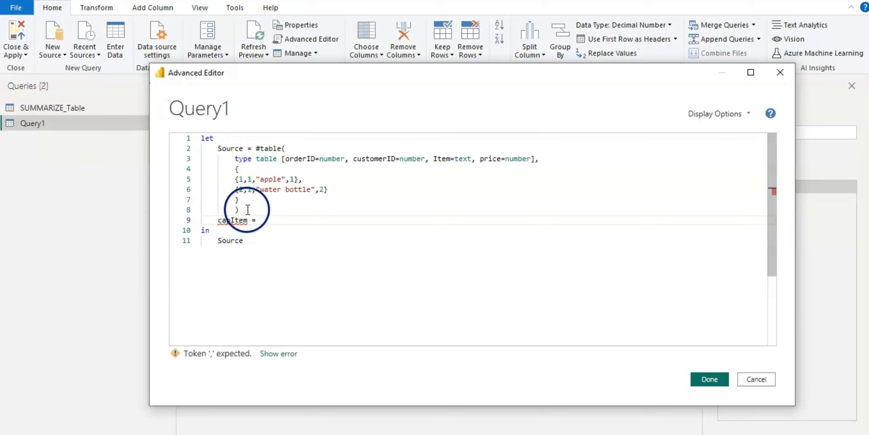
{"action": "left_click", "coordinate": [247, 210]}
{"action": "type", "text": ","}
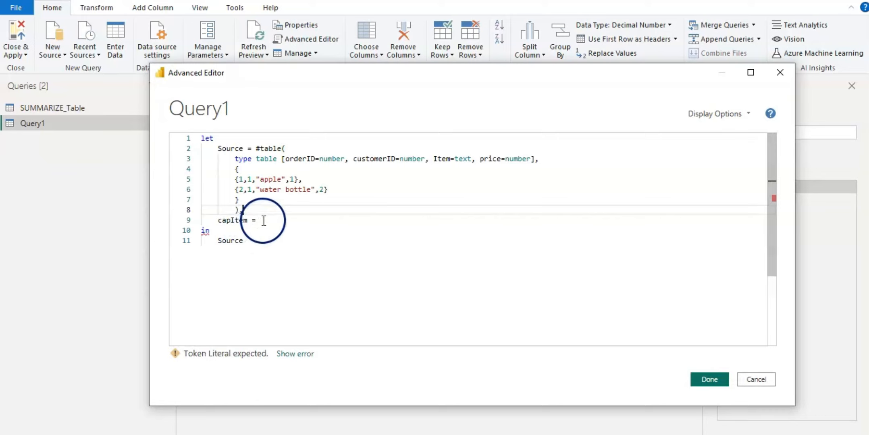
- Define capItem as Table.TransformColumns(Source, {"Item",Text.Proper}) to capitalise the Item column
{"action": "left_click", "coordinate": [262, 220]}
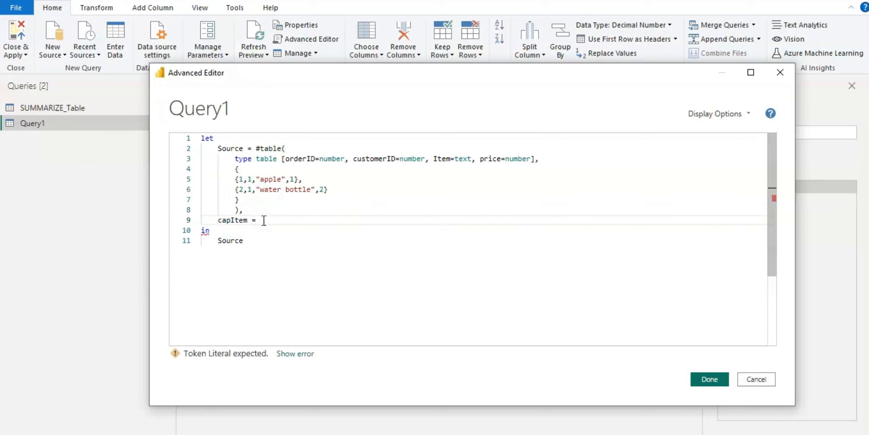
{"action": "type", "text": "table"}
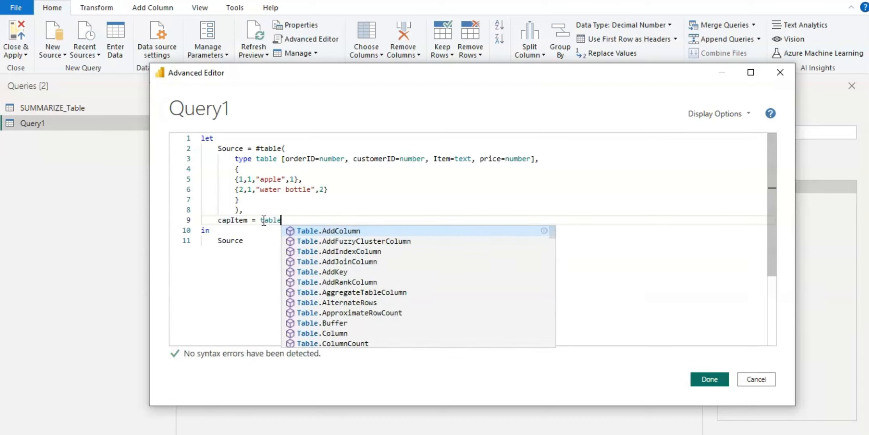
{"action": "type", "text": "."}
{"action": "left_click", "coordinate": [275, 229]}
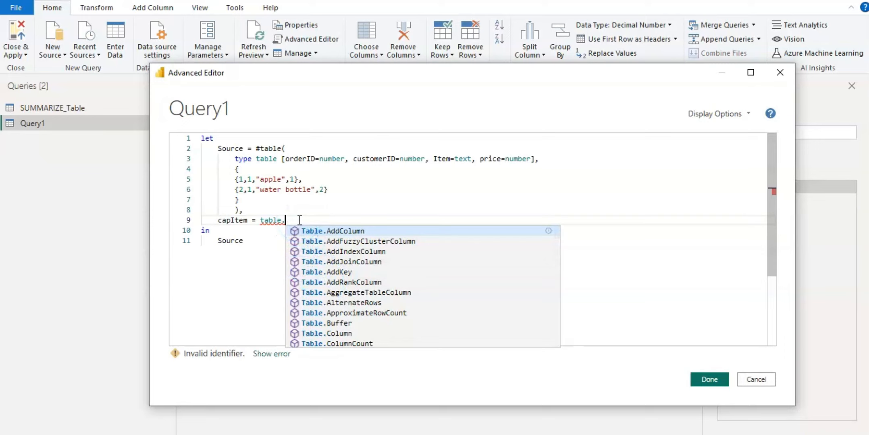
{"action": "type", "text": "tr"}
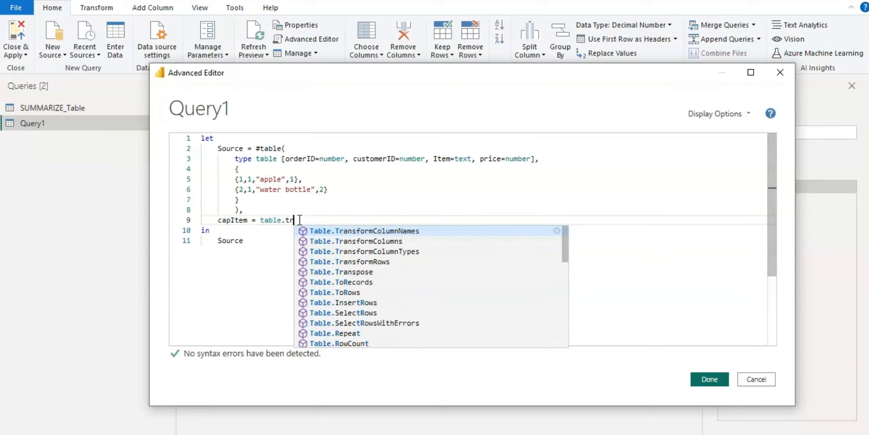
{"action": "left_click", "coordinate": [343, 241]}
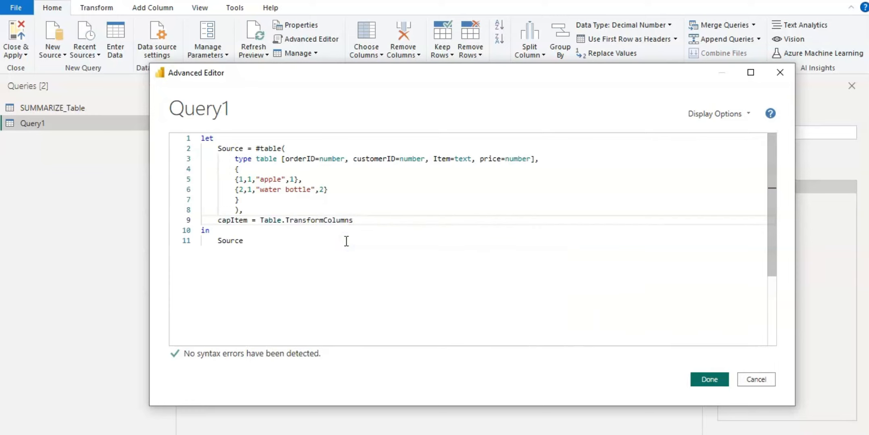
{"action": "type", "text": "("}
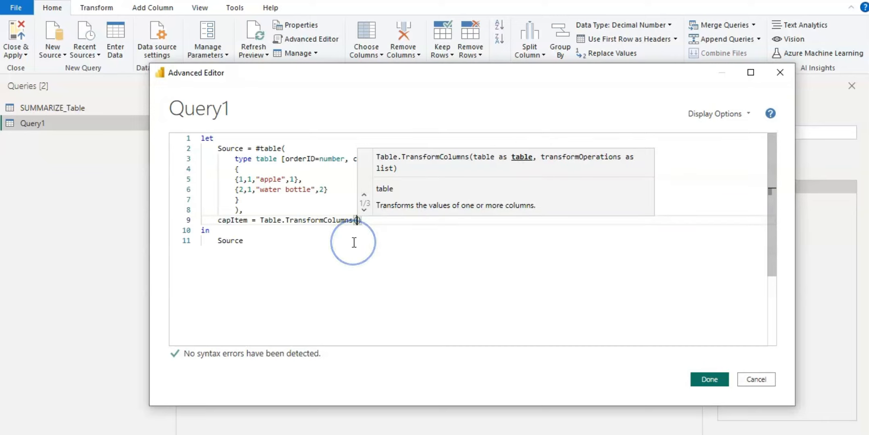
{"action": "type", "text": "Sou"}
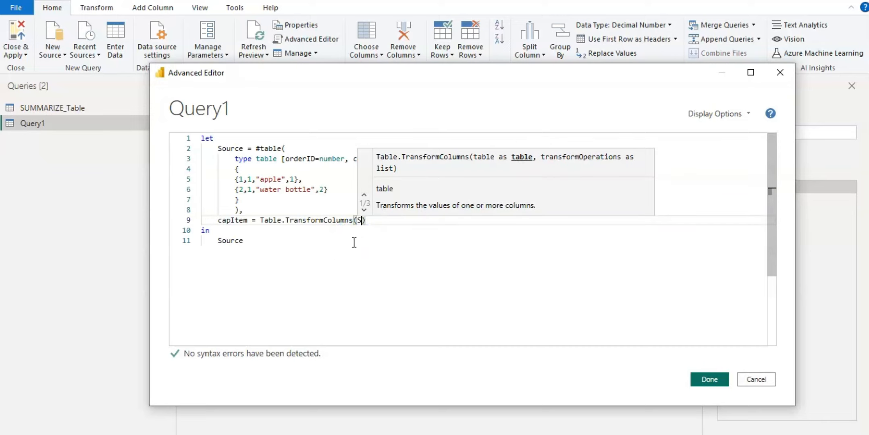
{"action": "type", "text": "rce"}
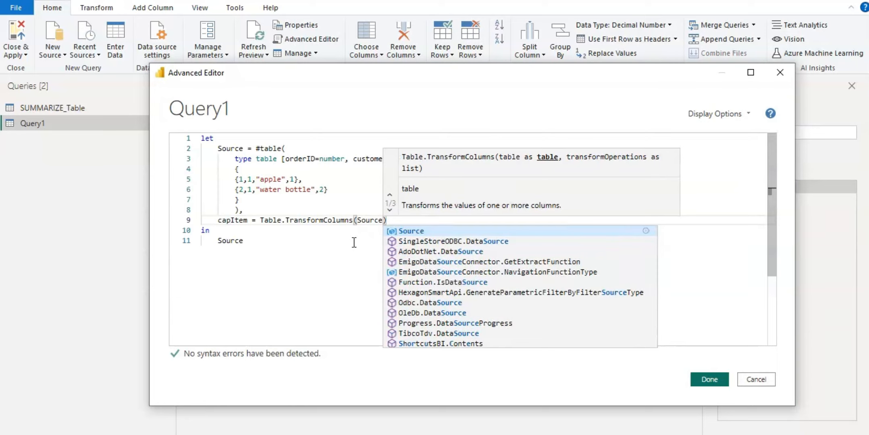
{"action": "type", "text": ","}
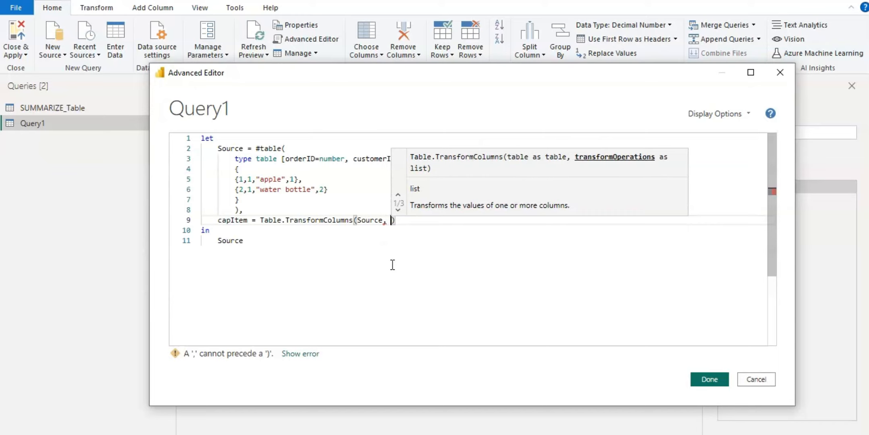
{"action": "type", "text": "{"}
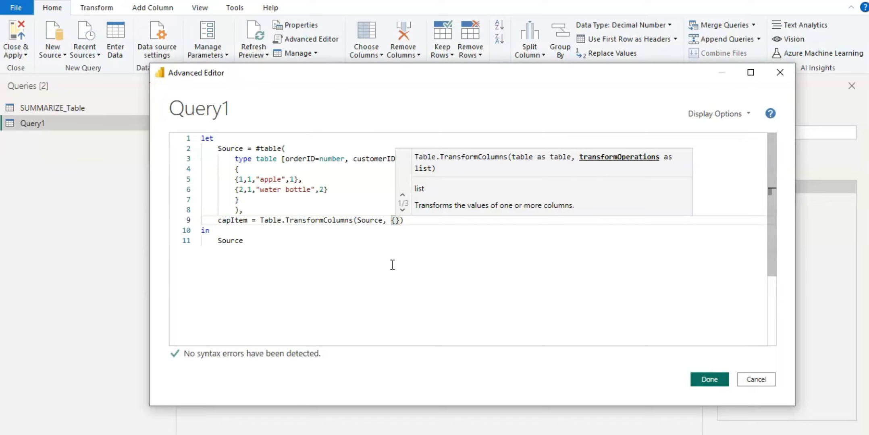
{"action": "type", "text": "\""}
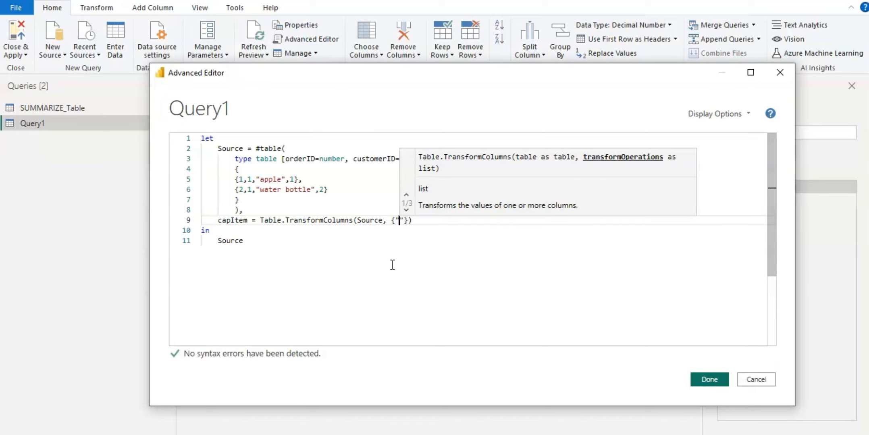
{"action": "type", "text": "Item\","}
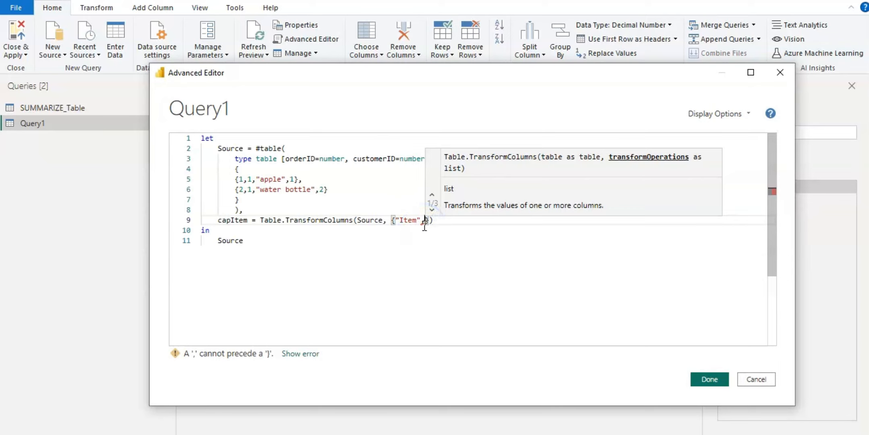
{"action": "type", "text": "text."}
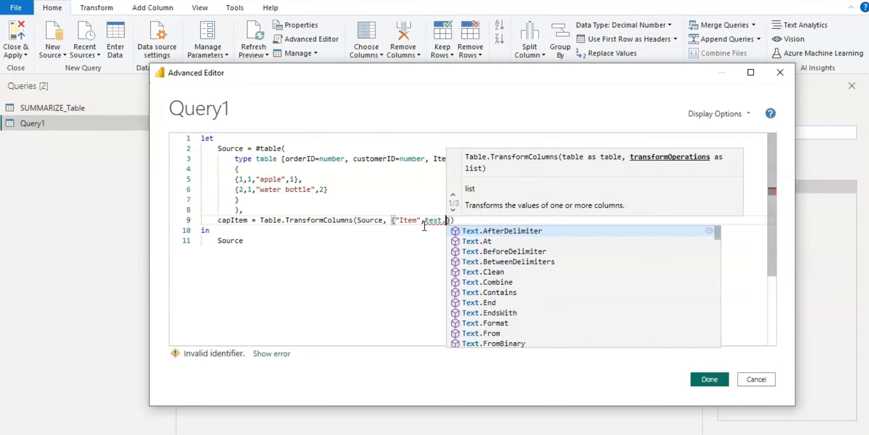
{"action": "type", "text": "pr"}
{"action": "left_click", "coordinate": [485, 230]}
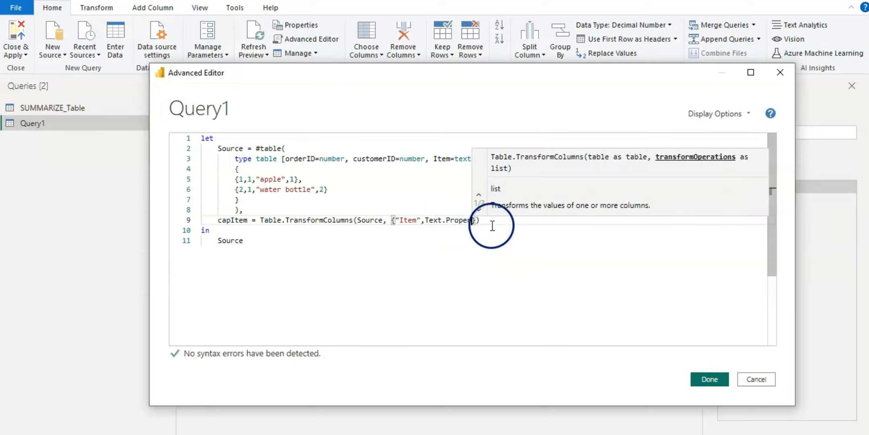
- Make the query return capItem instead of Source and apply the changes
{"action": "left_click", "coordinate": [248, 240]}
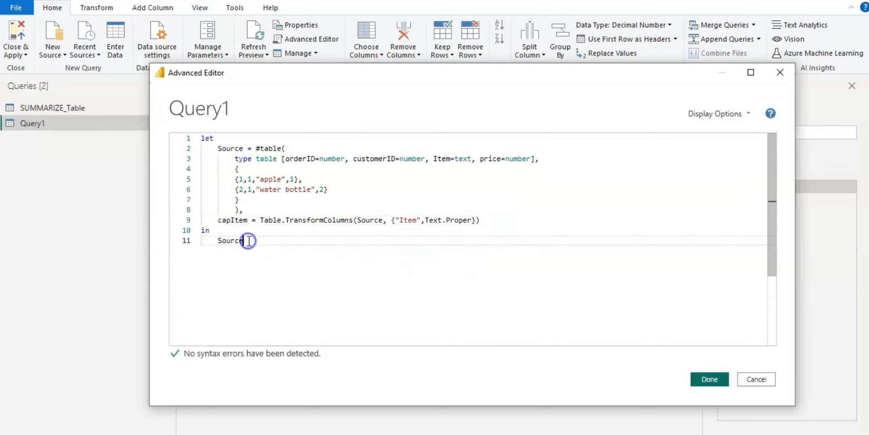
{"action": "key", "text": "BackSpace"}
{"action": "key", "text": "BackSpace"}
{"action": "key", "text": "BackSpace"}
{"action": "key", "text": "BackSpace"}
{"action": "key", "text": "BackSpace"}
{"action": "key", "text": "BackSpace"}
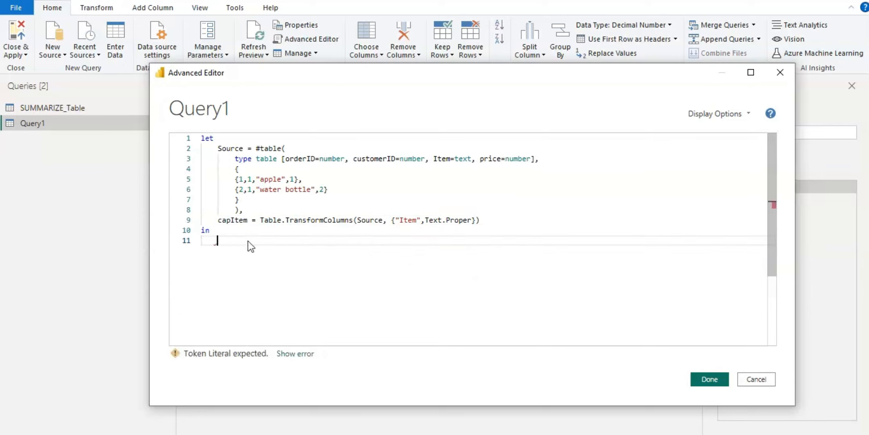
{"action": "type", "text": "capItem"}
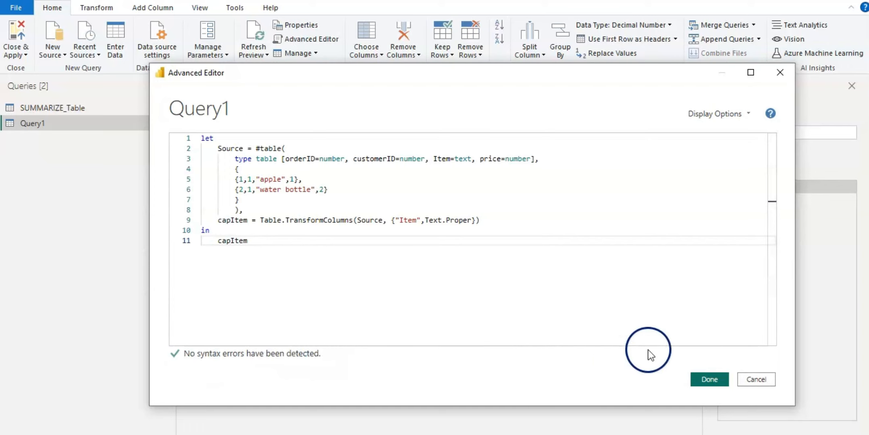
{"action": "left_click", "coordinate": [711, 381]}
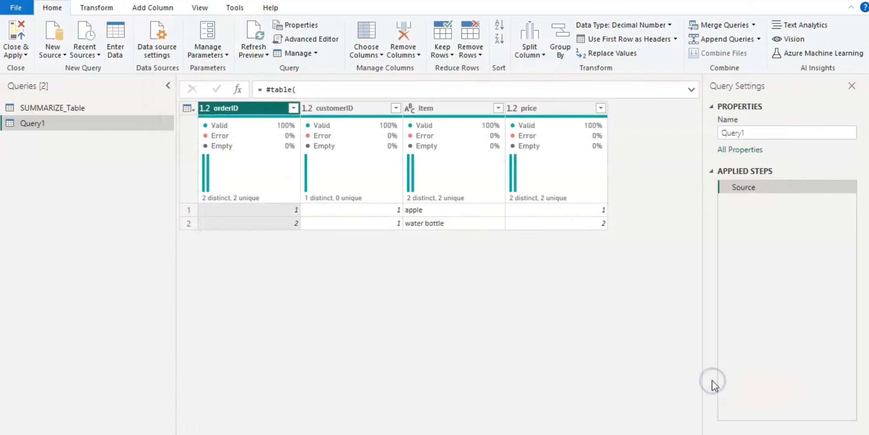